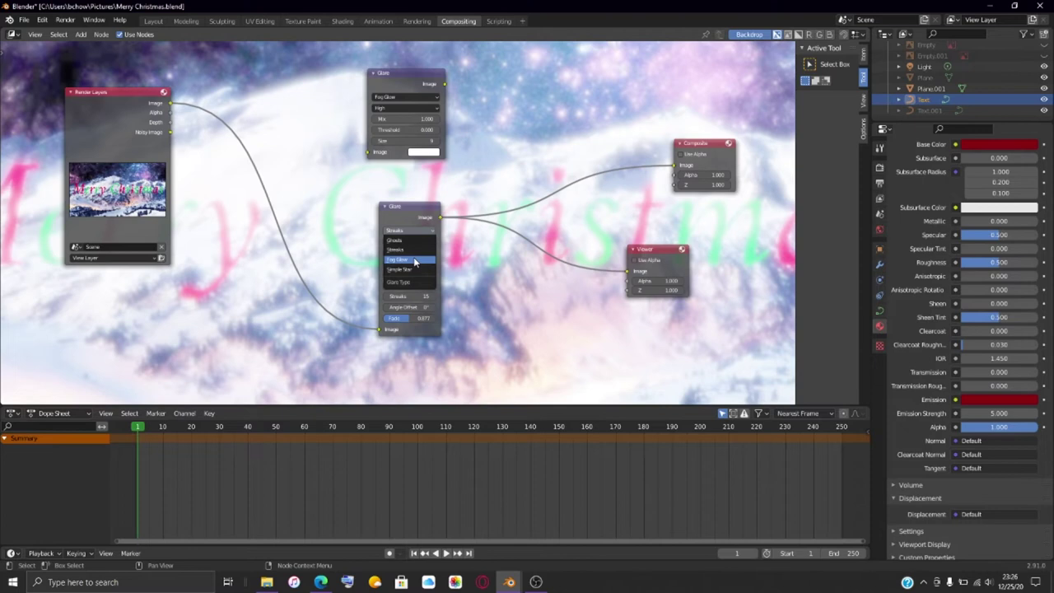
Set the connected Glare node's type to Fog Glow and preview the effect in the render result
{"action": "left_click", "coordinate": [414, 261]}
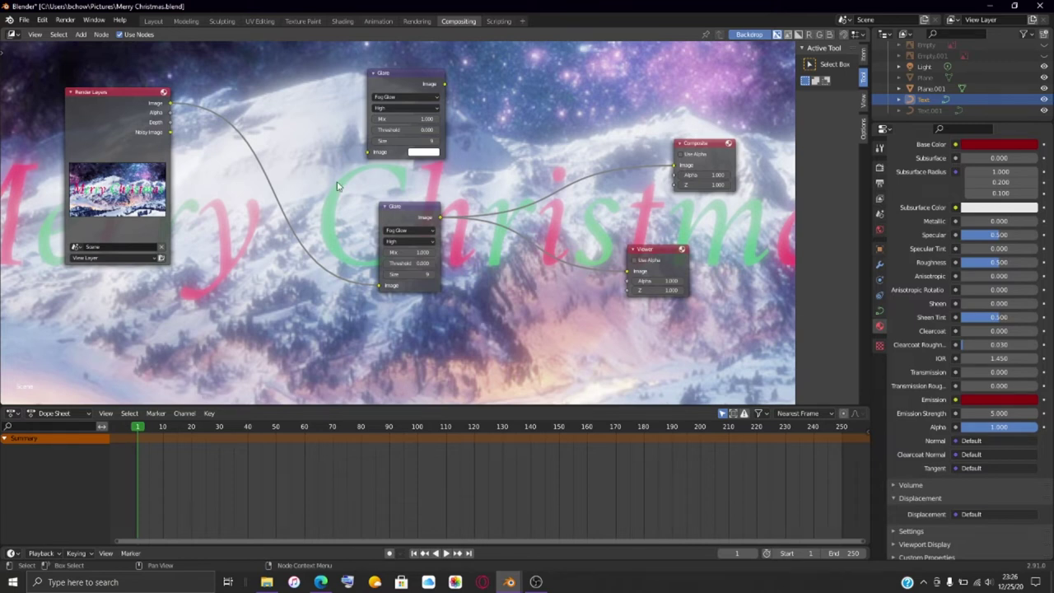
{"action": "scroll", "coordinate": [441, 281], "scroll_direction": "down", "scroll_amount": 2}
{"action": "mouse_move", "coordinate": [509, 581]}
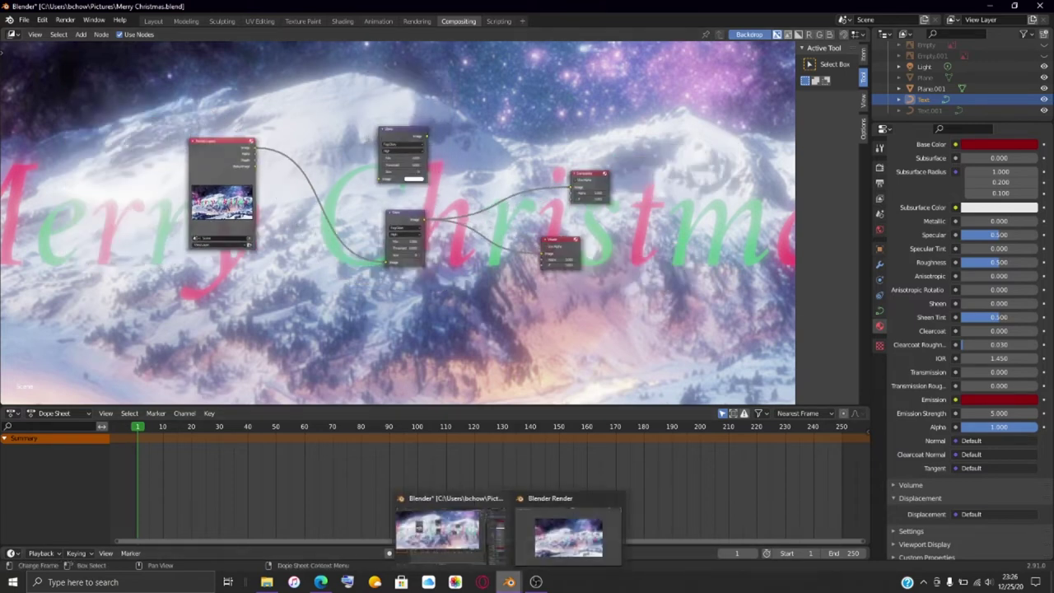
{"action": "mouse_move", "coordinate": [557, 545]}
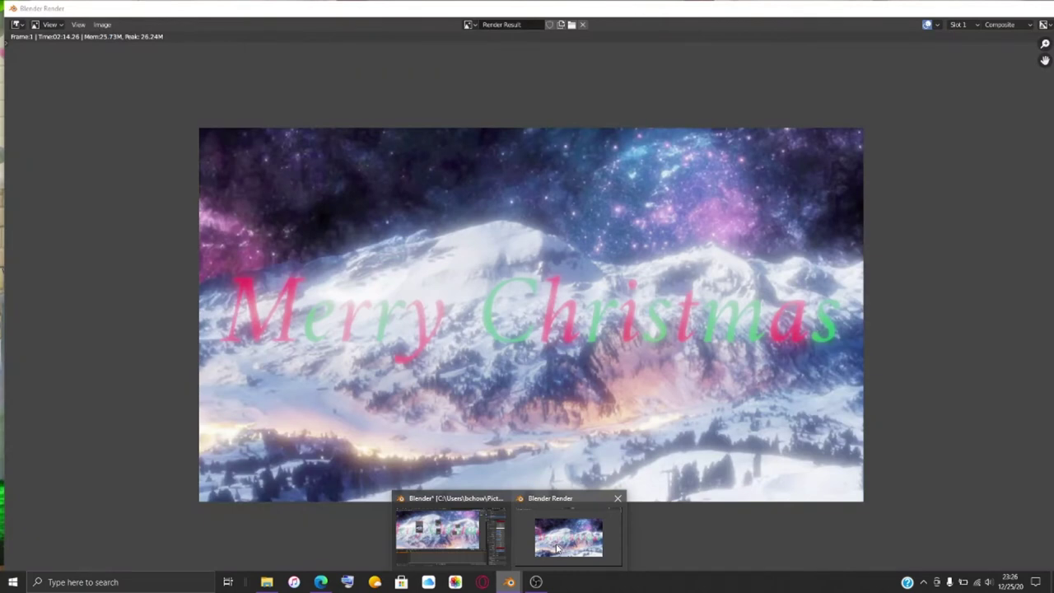
{"action": "left_click", "coordinate": [437, 530]}
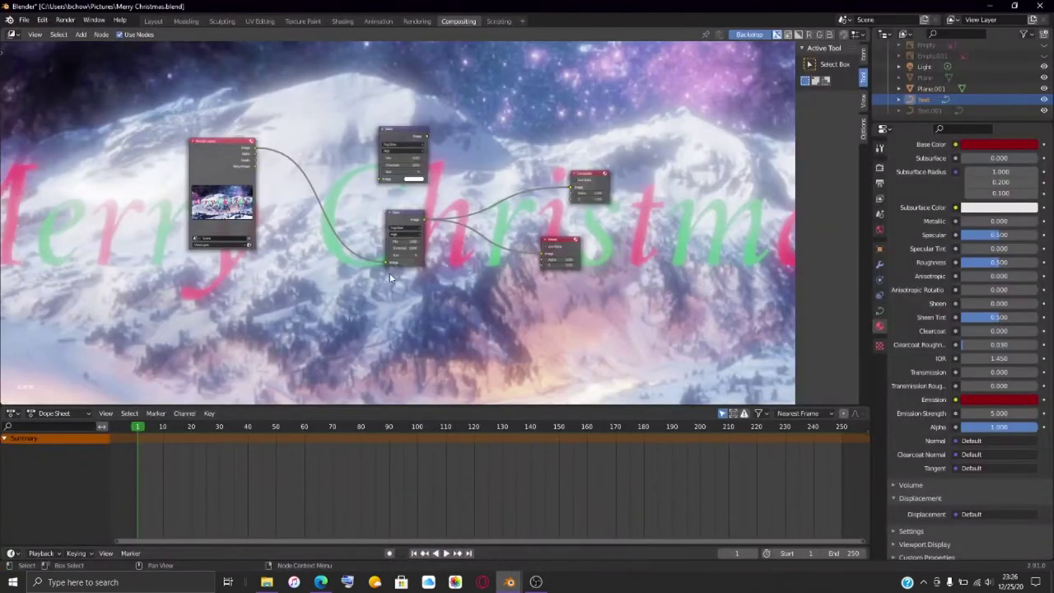
Try the Simple Star type with 2 iterations on the connected Glare node and preview the render result
{"action": "scroll", "coordinate": [406, 247], "scroll_direction": "up", "scroll_amount": 1}
{"action": "left_click", "coordinate": [408, 230]}
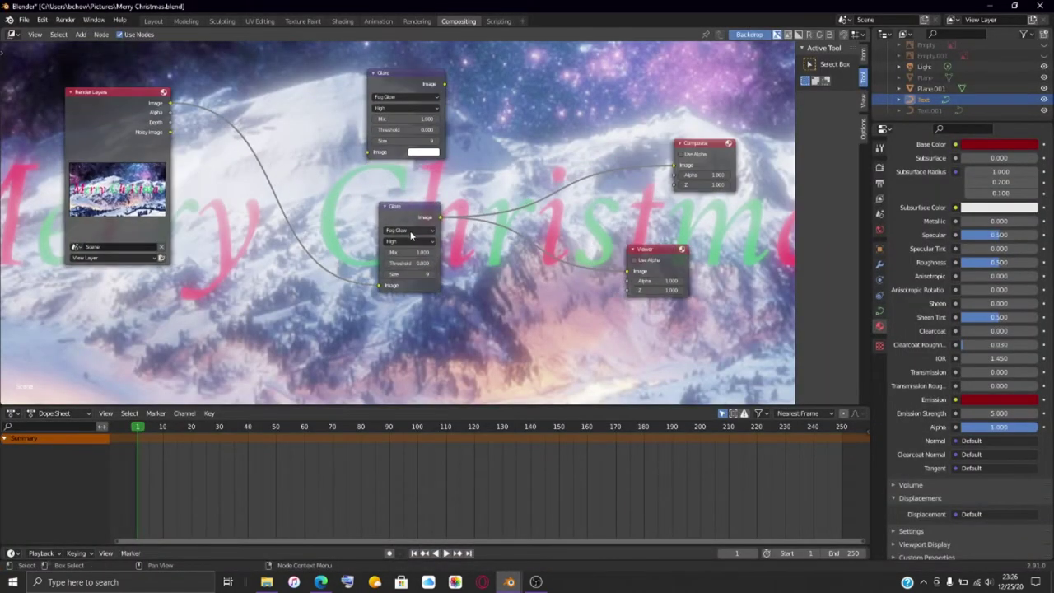
{"action": "left_click", "coordinate": [400, 269]}
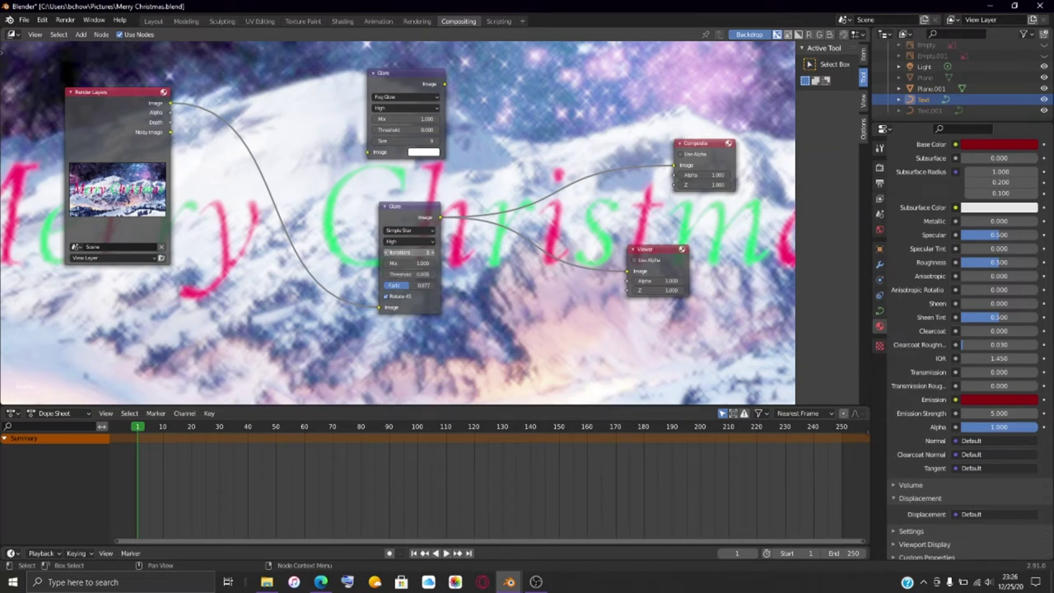
{"action": "left_click", "coordinate": [388, 254]}
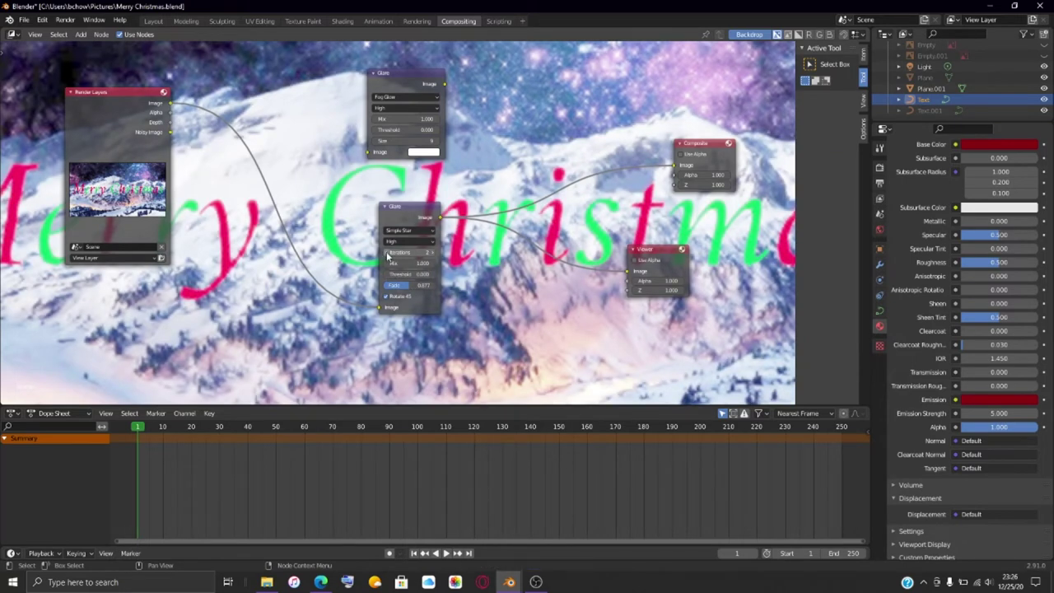
{"action": "scroll", "coordinate": [388, 256], "scroll_direction": "down", "scroll_amount": 2}
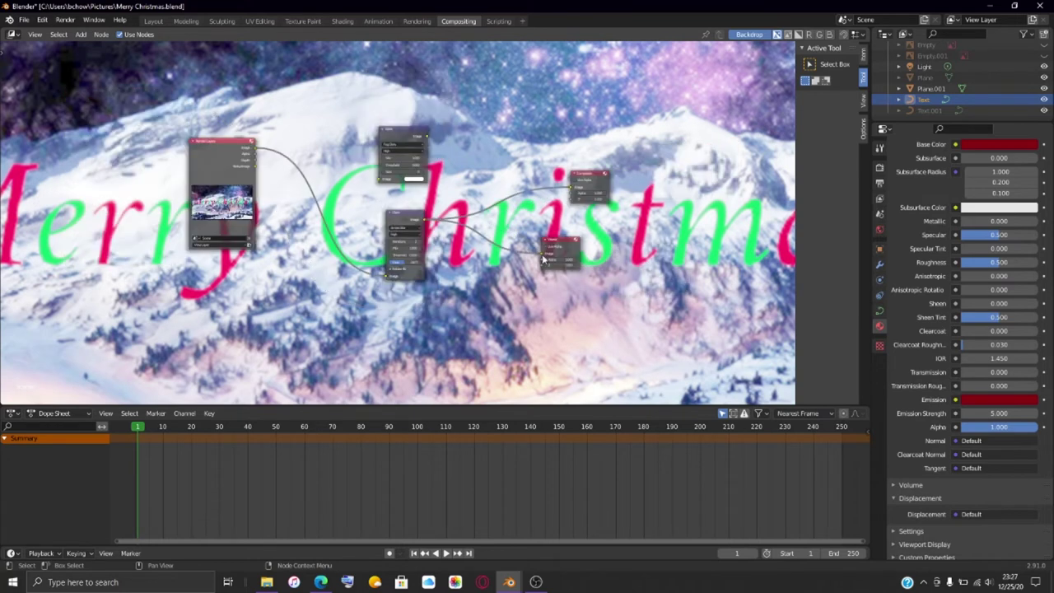
{"action": "mouse_move", "coordinate": [510, 582]}
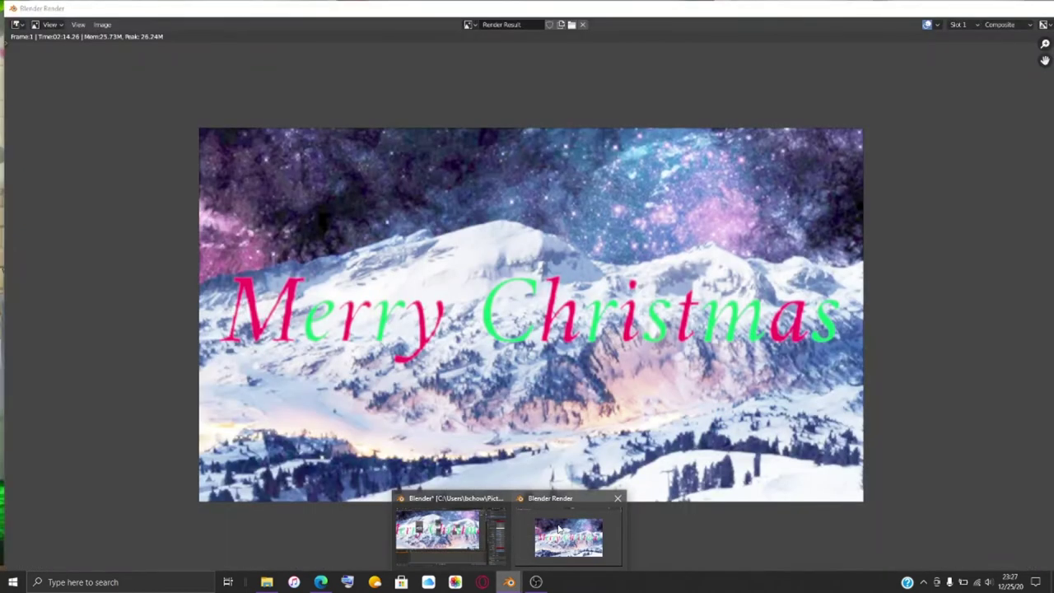
{"action": "scroll", "coordinate": [412, 238], "scroll_direction": "up", "scroll_amount": 4}
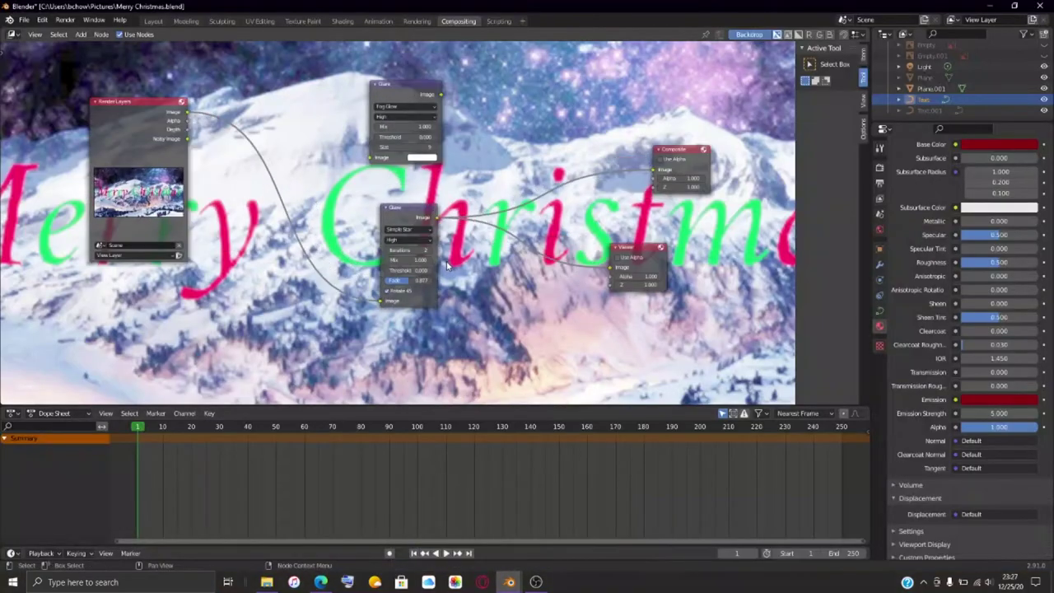
Return the connected Glare node's iterations to 3 and change its type back to Fog Glow
{"action": "left_click", "coordinate": [443, 264]}
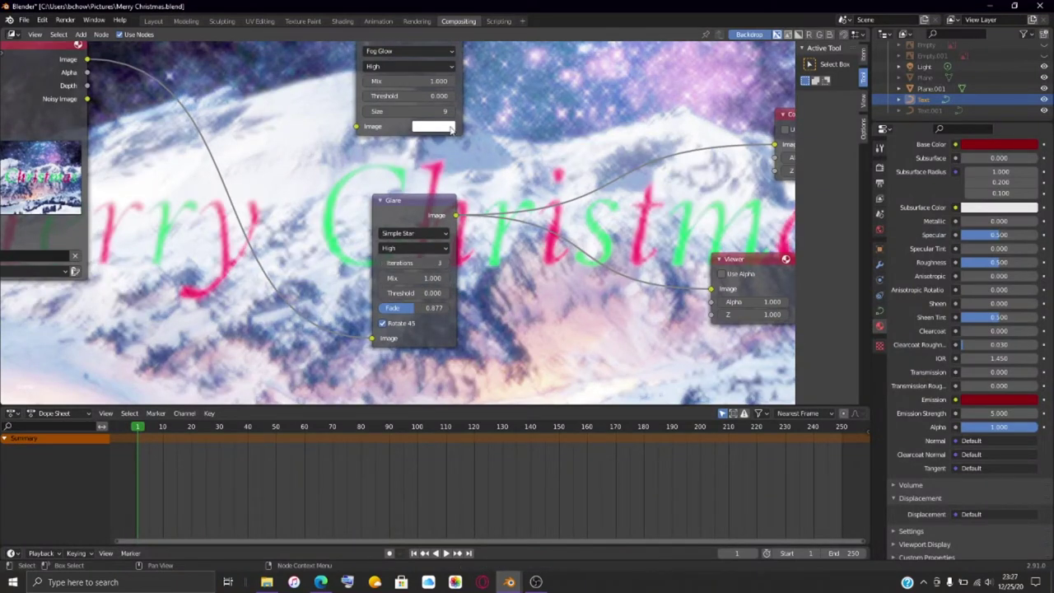
{"action": "left_click", "coordinate": [421, 235]}
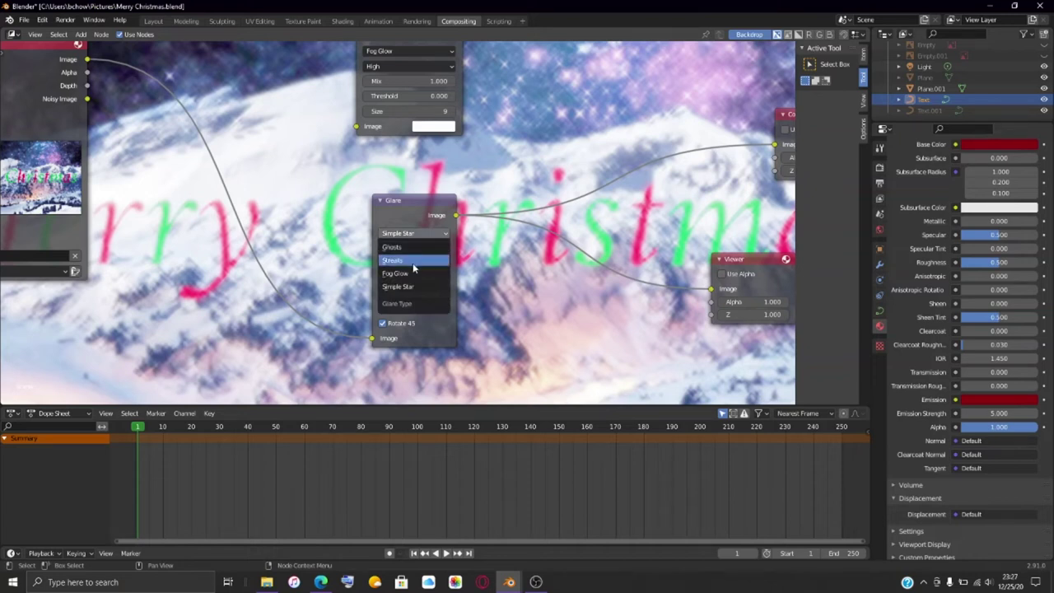
{"action": "left_click", "coordinate": [402, 272]}
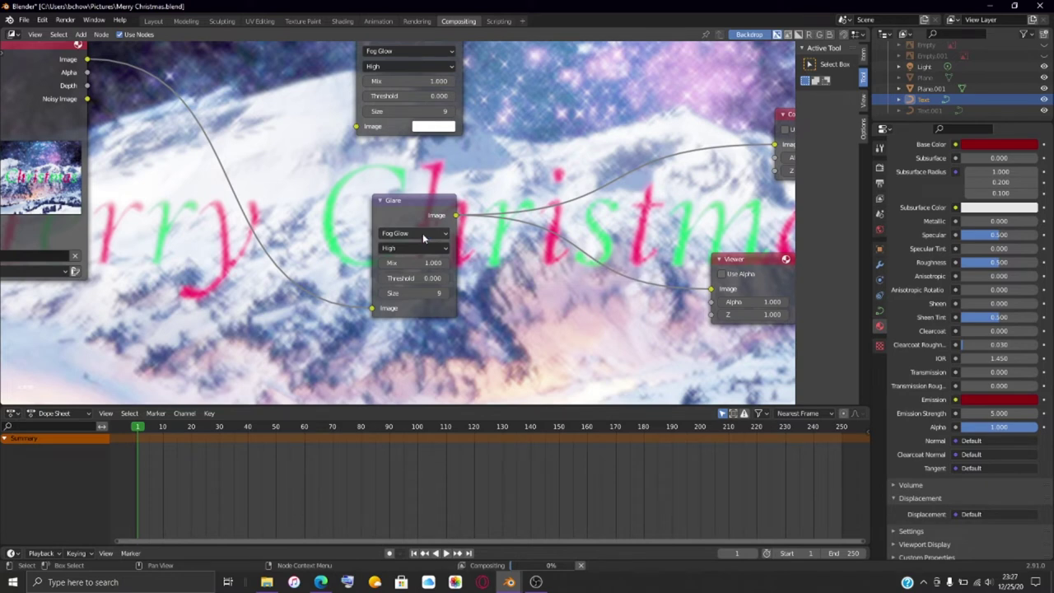
Delete the unconnected Glare node above the connected one
{"action": "scroll", "coordinate": [436, 222], "scroll_direction": "up", "scroll_amount": 2}
{"action": "scroll", "coordinate": [451, 214], "scroll_direction": "down", "scroll_amount": 1}
{"action": "scroll", "coordinate": [486, 317], "scroll_direction": "down", "scroll_amount": 2}
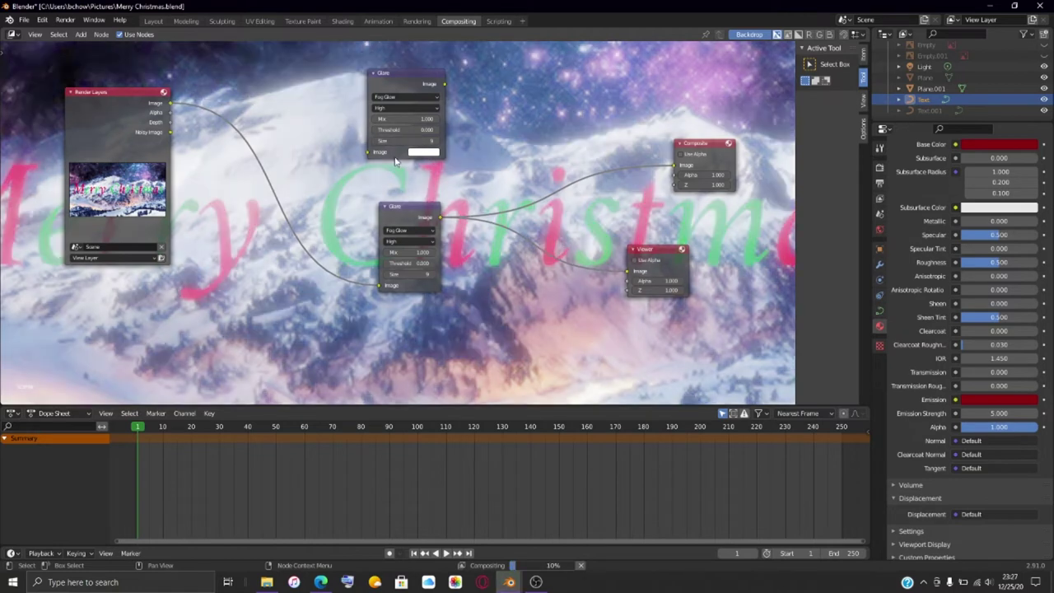
{"action": "left_click", "coordinate": [394, 153]}
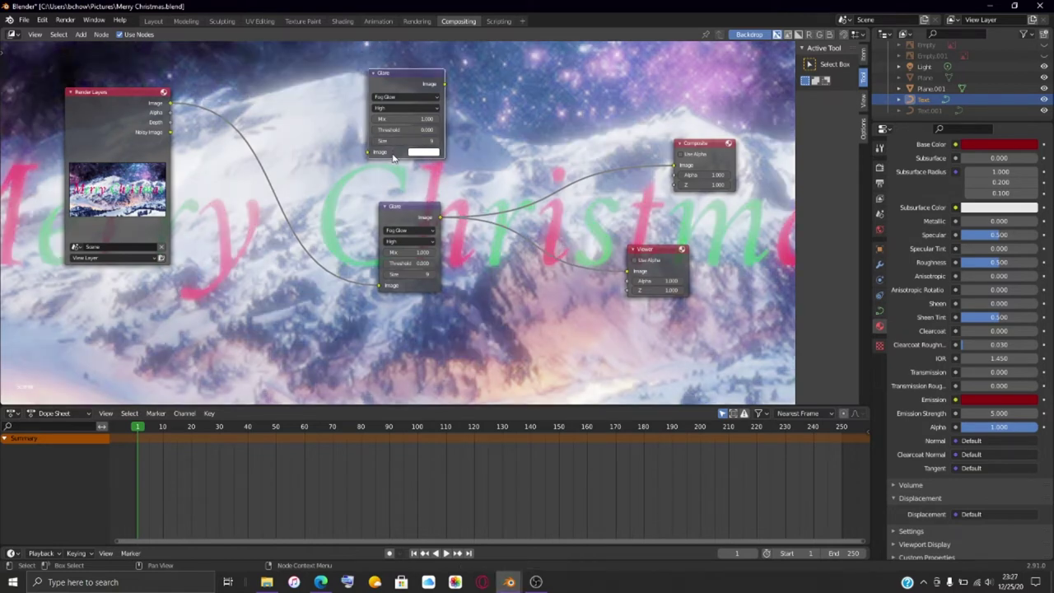
{"action": "key", "text": "x"}
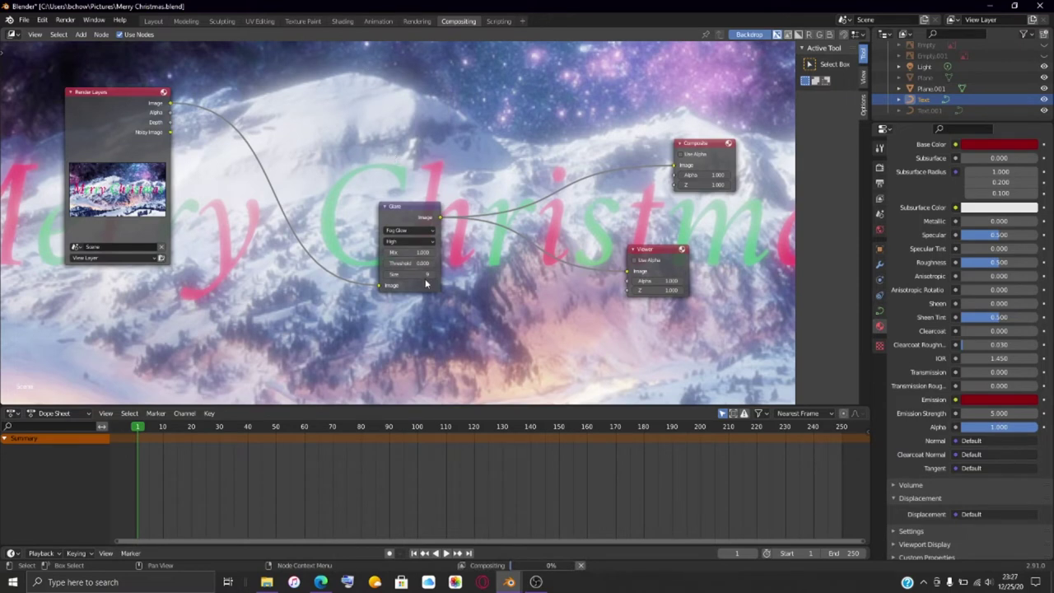
Set the remaining Glare node's type to Streaks and check the effect on the backdrop image
{"action": "scroll", "coordinate": [424, 278], "scroll_direction": "up", "scroll_amount": 2}
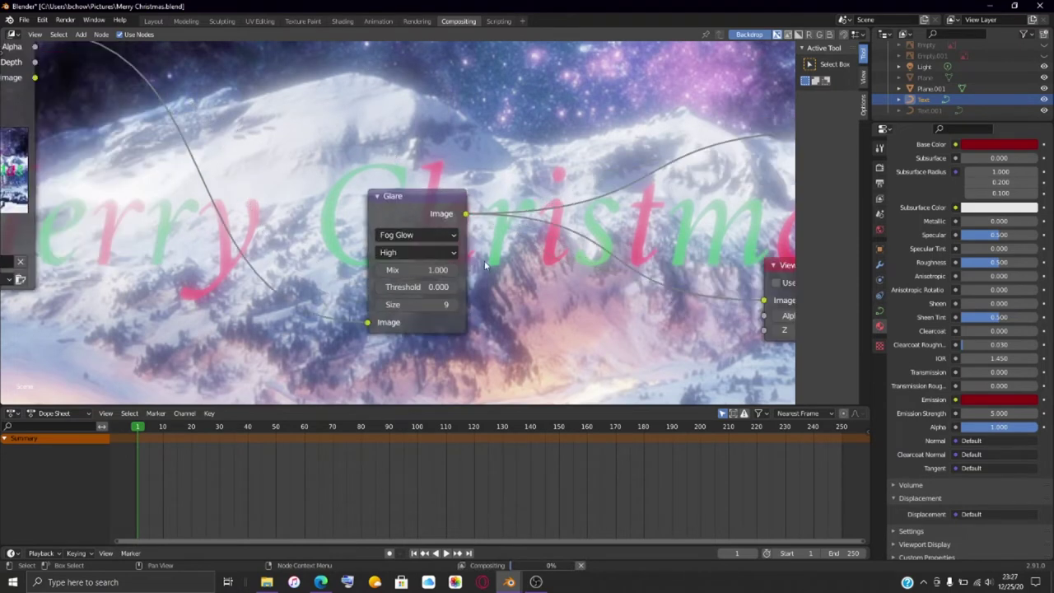
{"action": "left_click", "coordinate": [428, 234]}
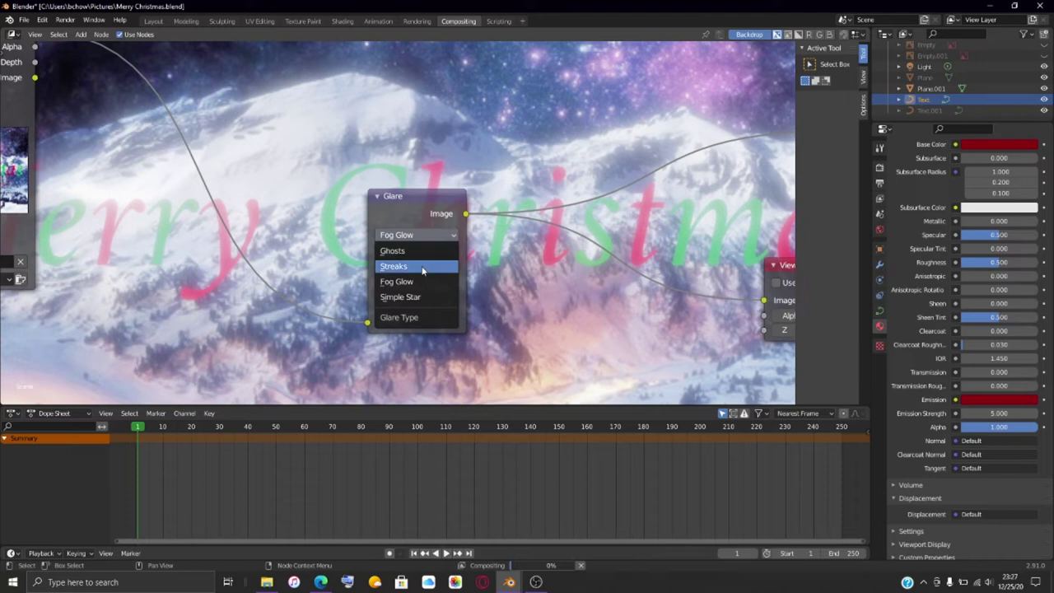
{"action": "left_click", "coordinate": [422, 267]}
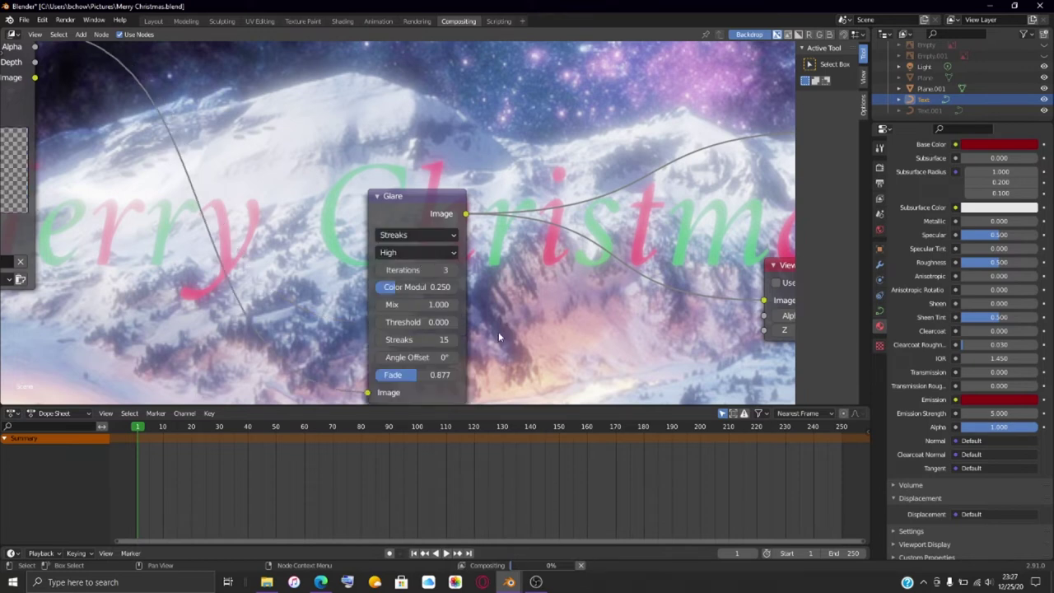
{"action": "mouse_move", "coordinate": [543, 581]}
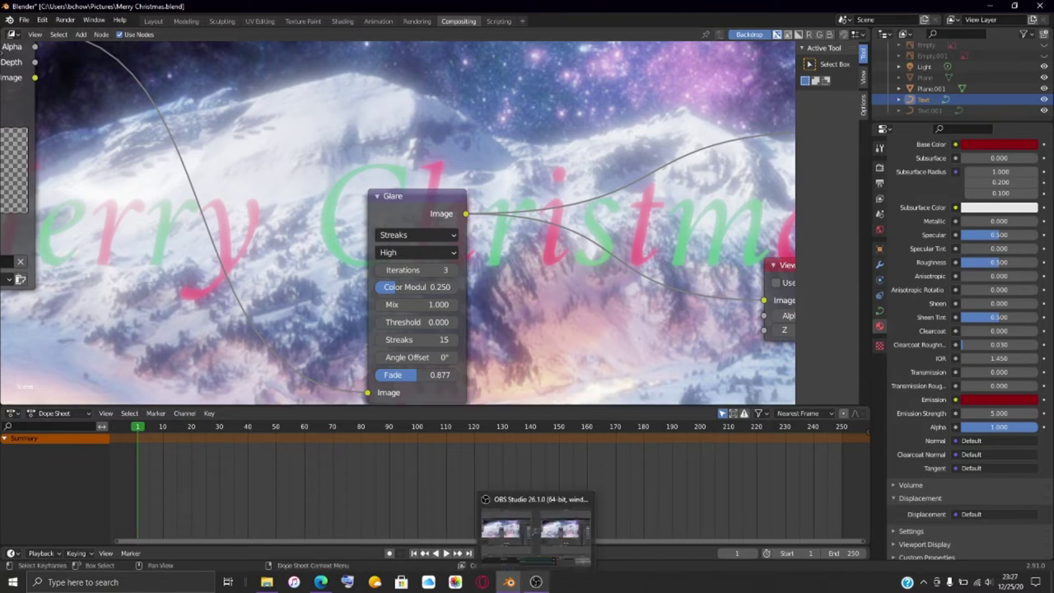
{"action": "mouse_move", "coordinate": [558, 551]}
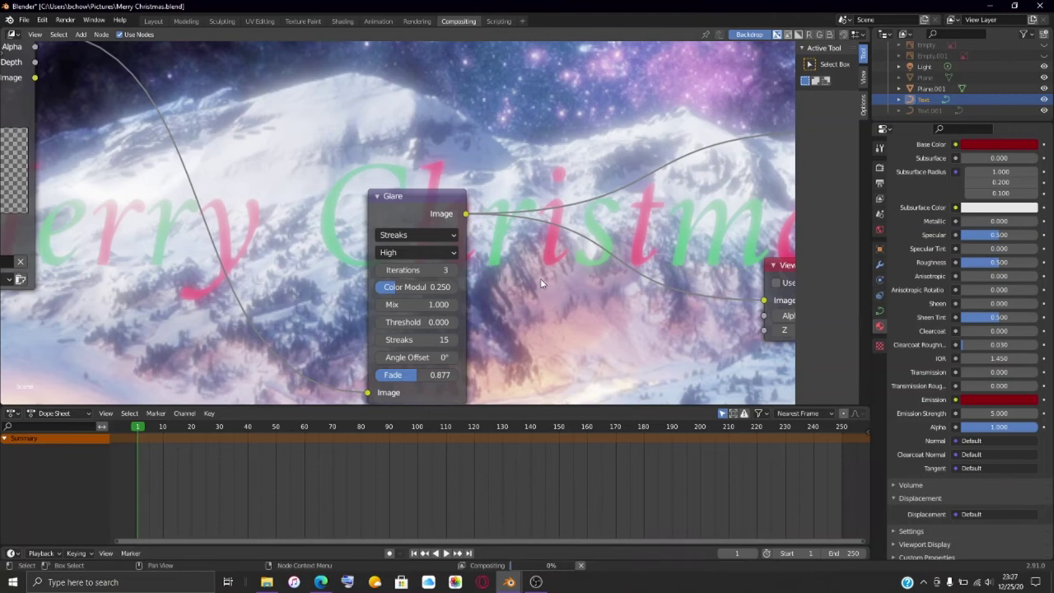
{"action": "key", "text": "Home"}
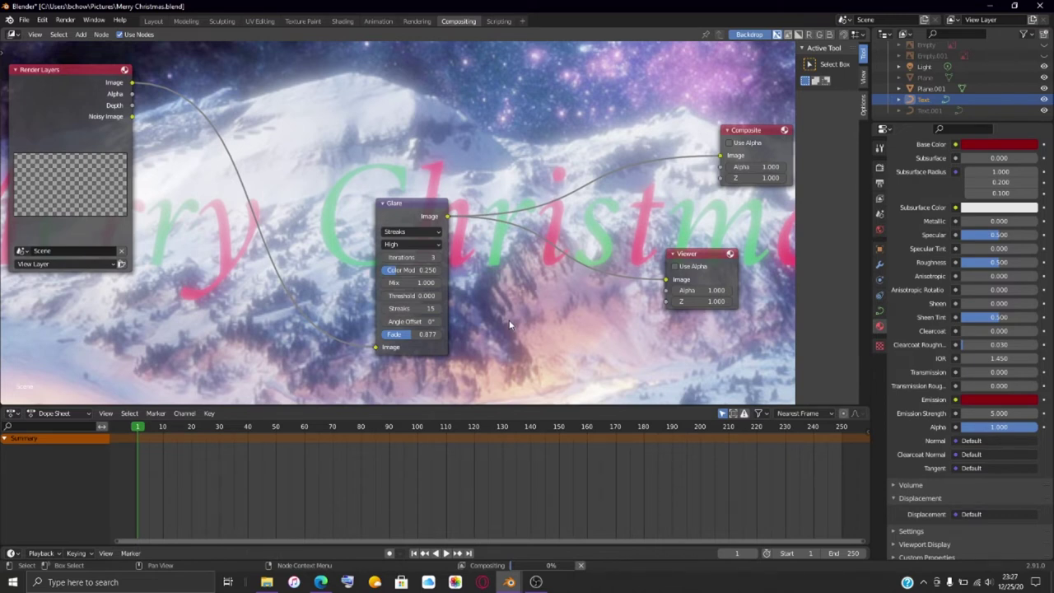
{"action": "middle_click_drag", "start_coordinate": [537, 144], "coordinate": [482, 139]}
{"action": "scroll", "coordinate": [510, 165], "scroll_direction": "down", "scroll_amount": 3}
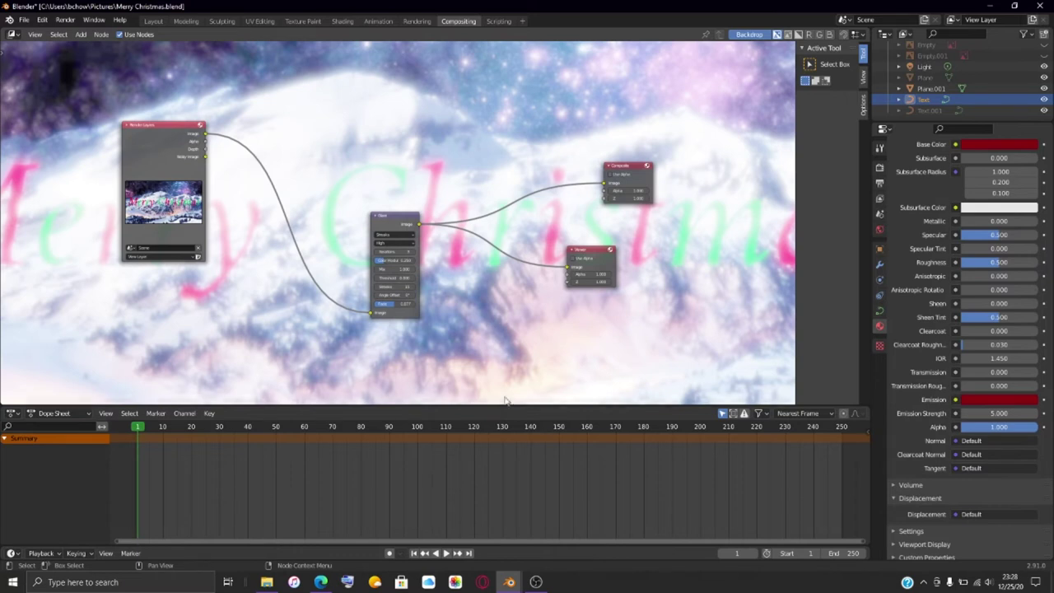
Reduce the Glare node's number of streaks to 10 and preview the render result
{"action": "scroll", "coordinate": [458, 284], "scroll_direction": "up", "scroll_amount": 3}
{"action": "scroll", "coordinate": [454, 287], "scroll_direction": "up", "scroll_amount": 1}
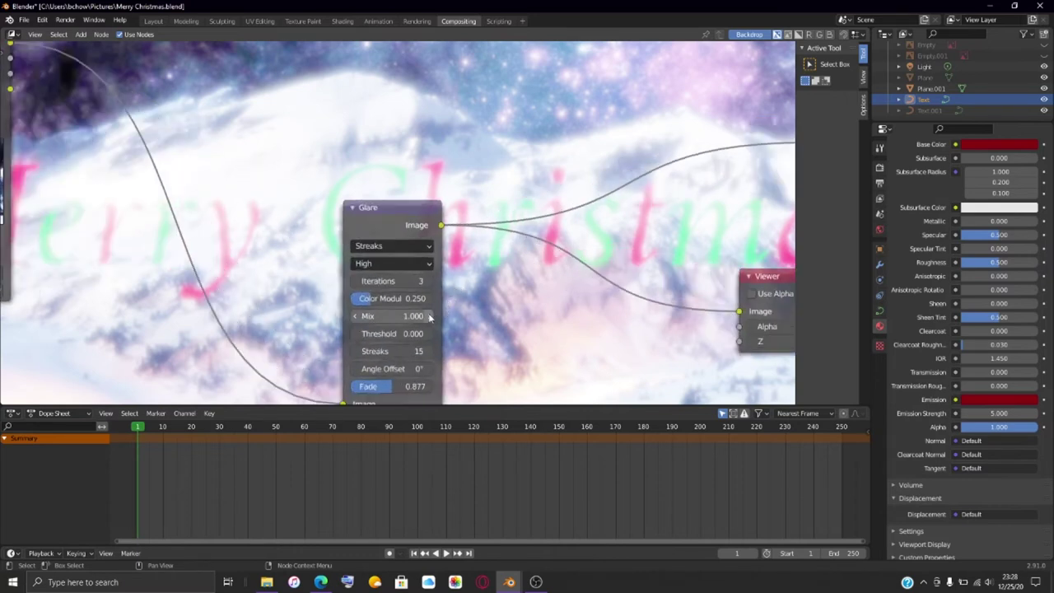
{"action": "left_click", "coordinate": [356, 352]}
{"action": "left_click", "coordinate": [356, 352]}
{"action": "left_click", "coordinate": [356, 351]}
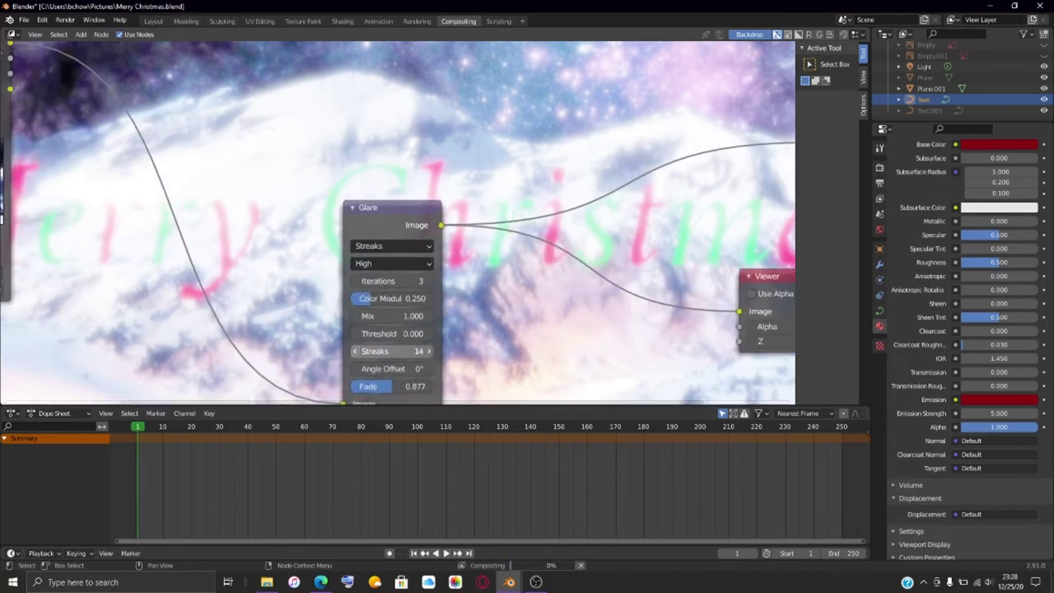
{"action": "left_click", "coordinate": [356, 352]}
{"action": "left_click", "coordinate": [356, 351]}
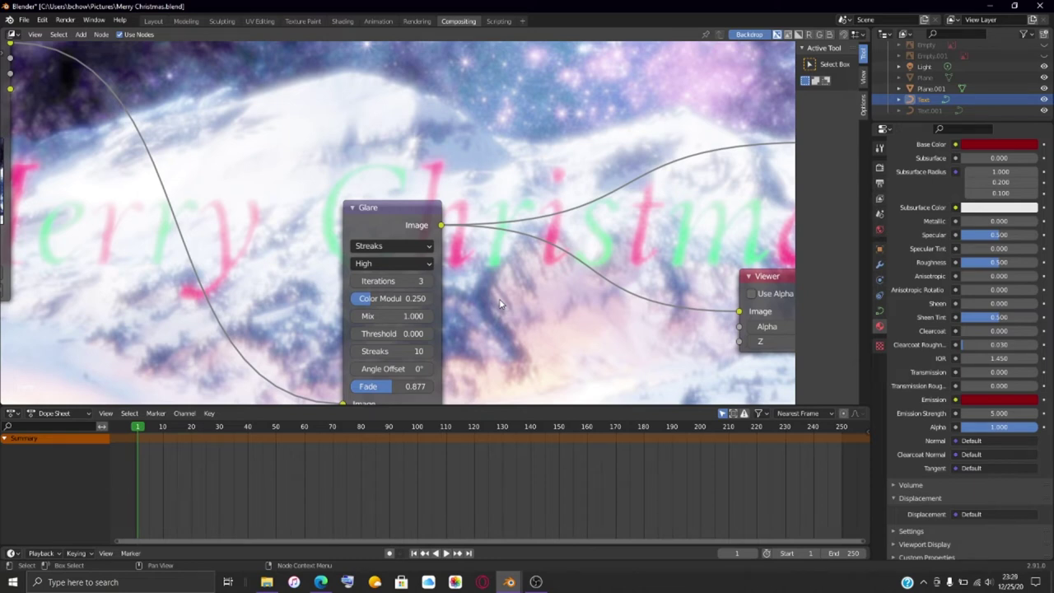
{"action": "key", "text": "Home"}
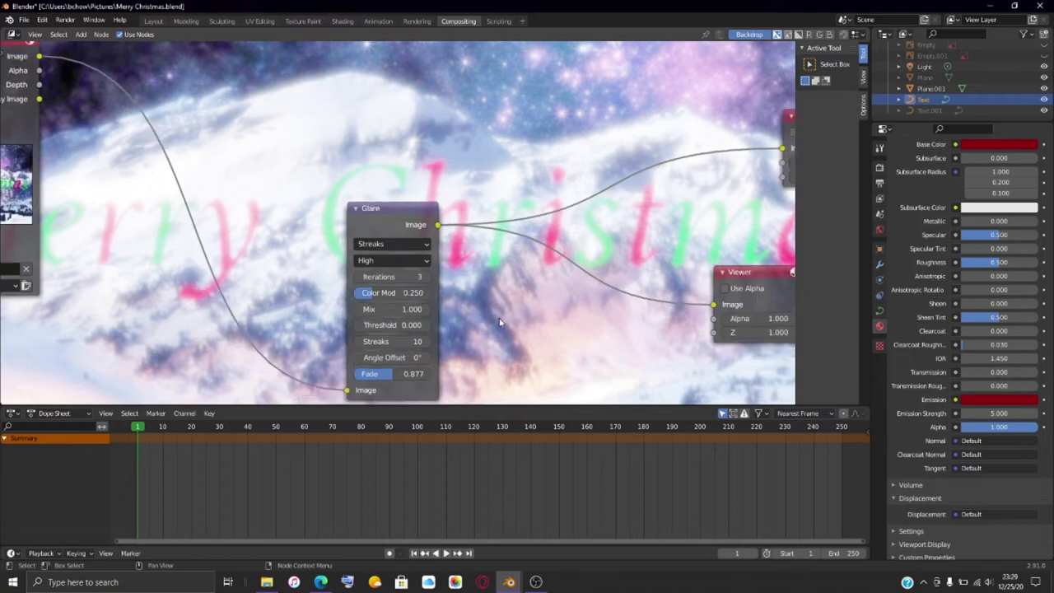
{"action": "mouse_move", "coordinate": [507, 583]}
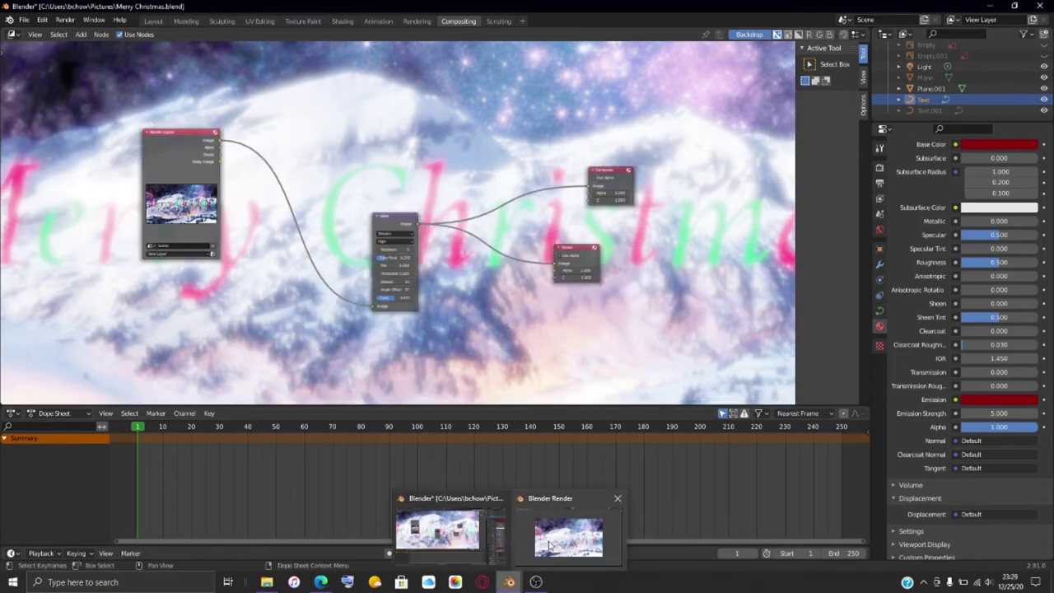
Set the Glare node to 2 iterations and Medium quality, and preview the render result
{"action": "scroll", "coordinate": [389, 268], "scroll_direction": "up", "scroll_amount": 4}
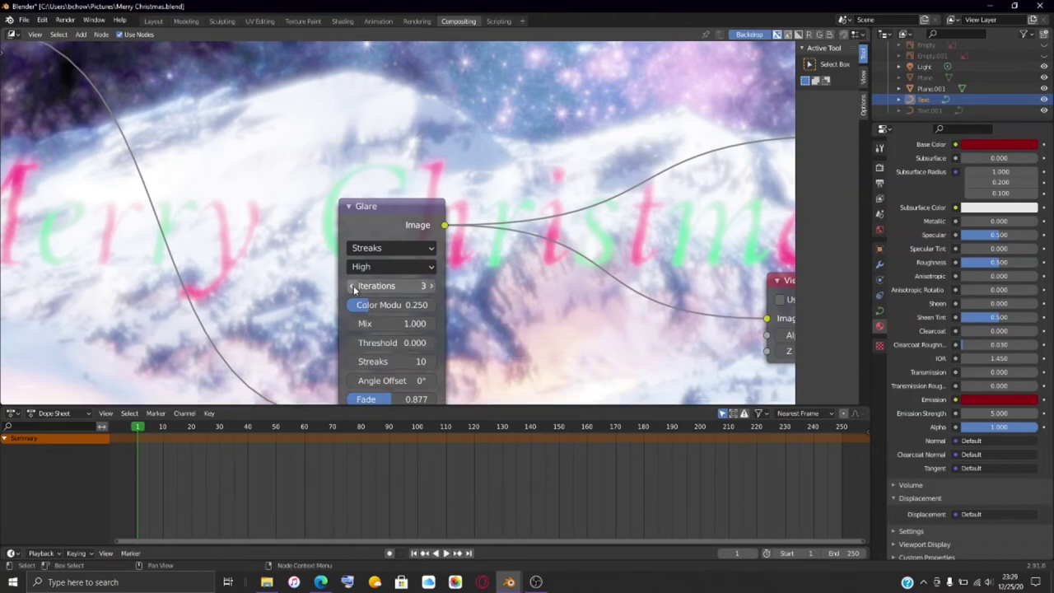
{"action": "left_click", "coordinate": [352, 286]}
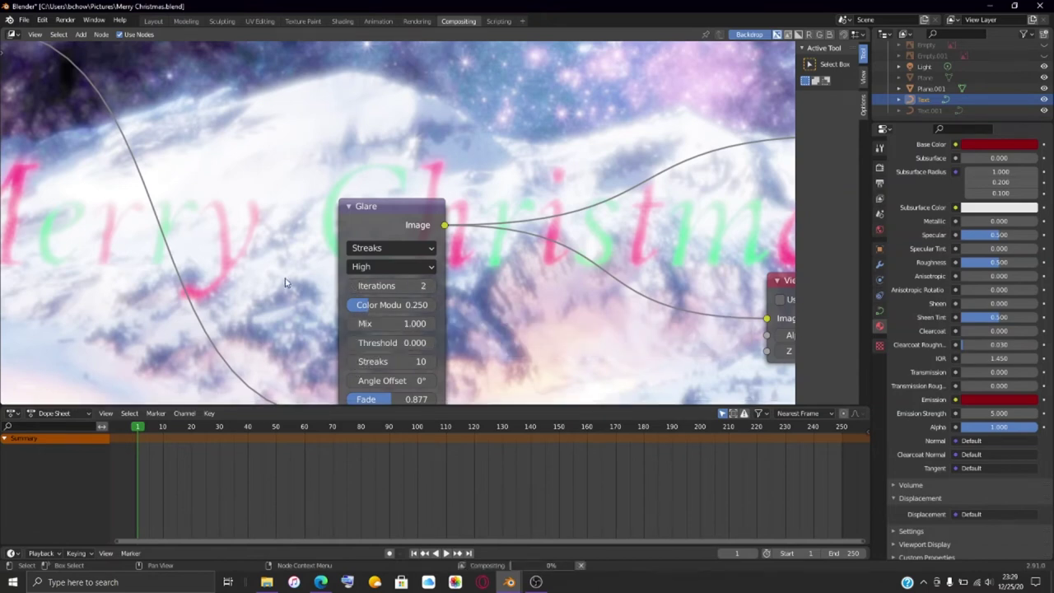
{"action": "left_click", "coordinate": [429, 269]}
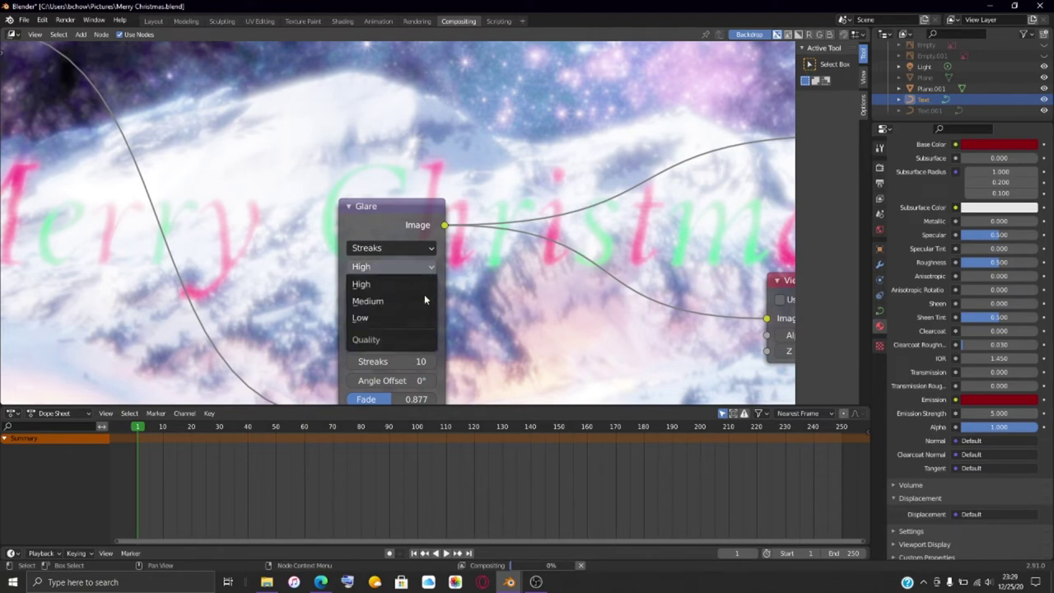
{"action": "left_click", "coordinate": [411, 301]}
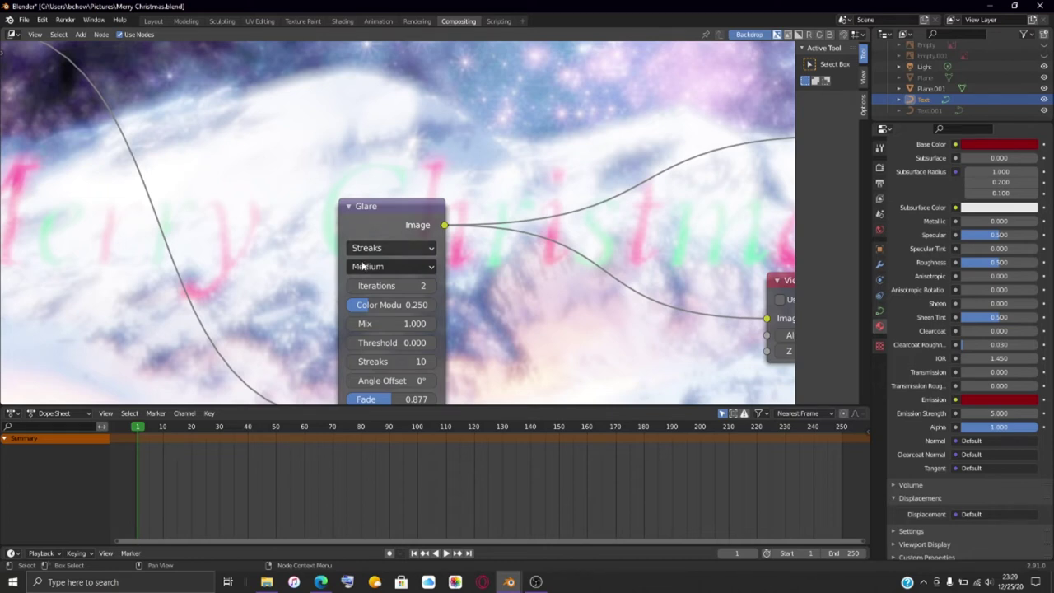
{"action": "key", "text": "Home"}
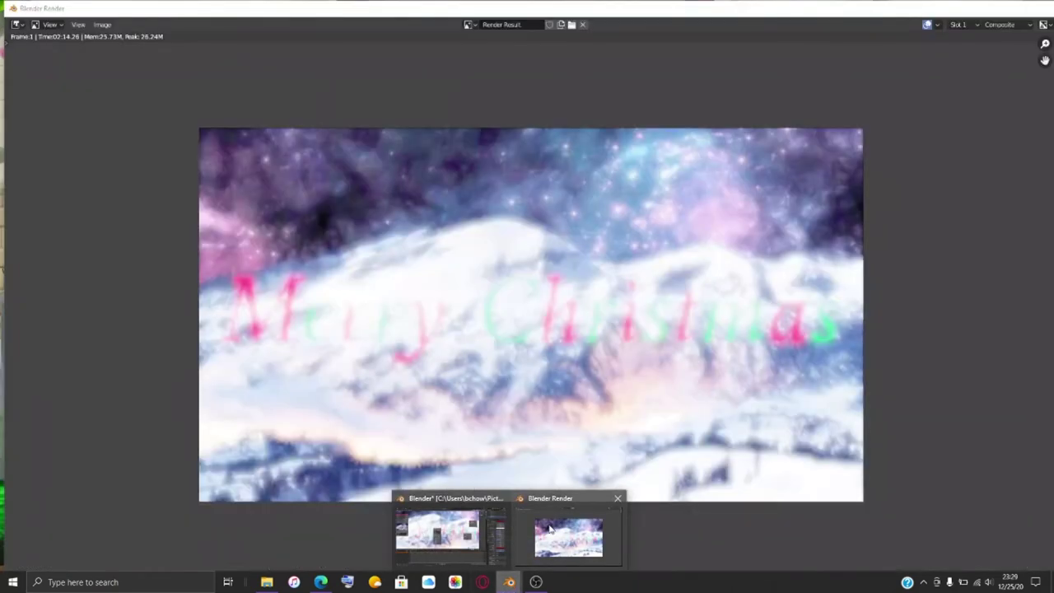
Lower the Glare node's number of streaks to 5
{"action": "scroll", "coordinate": [366, 283], "scroll_direction": "up", "scroll_amount": 2}
{"action": "scroll", "coordinate": [366, 284], "scroll_direction": "up", "scroll_amount": 1}
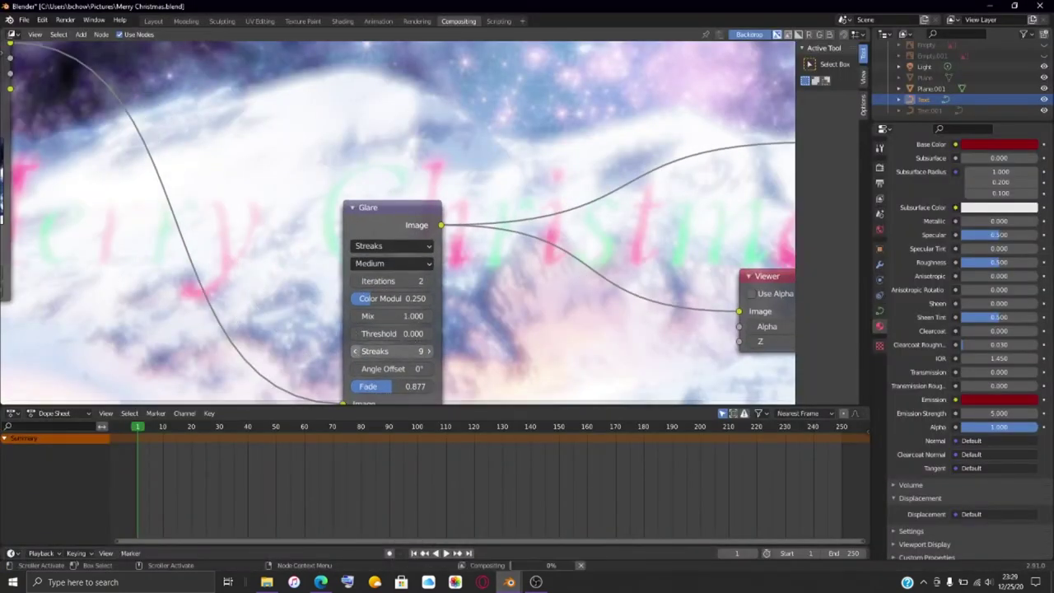
{"action": "mouse_move", "coordinate": [355, 357]}
{"action": "left_mouse_down"}
{"action": "mouse_move", "coordinate": [339, 356]}
{"action": "mouse_move", "coordinate": [355, 356]}
{"action": "left_mouse_up"}
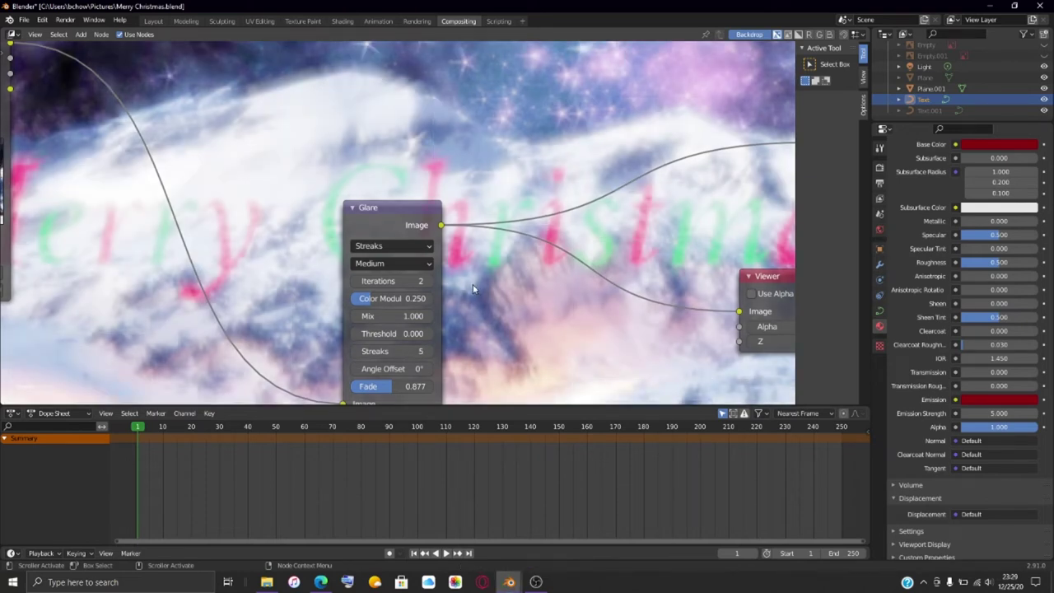
Raise the Glare node's iterations to 3 to compare the streaks on the backdrop
{"action": "scroll", "coordinate": [465, 321], "scroll_direction": "down", "scroll_amount": 5}
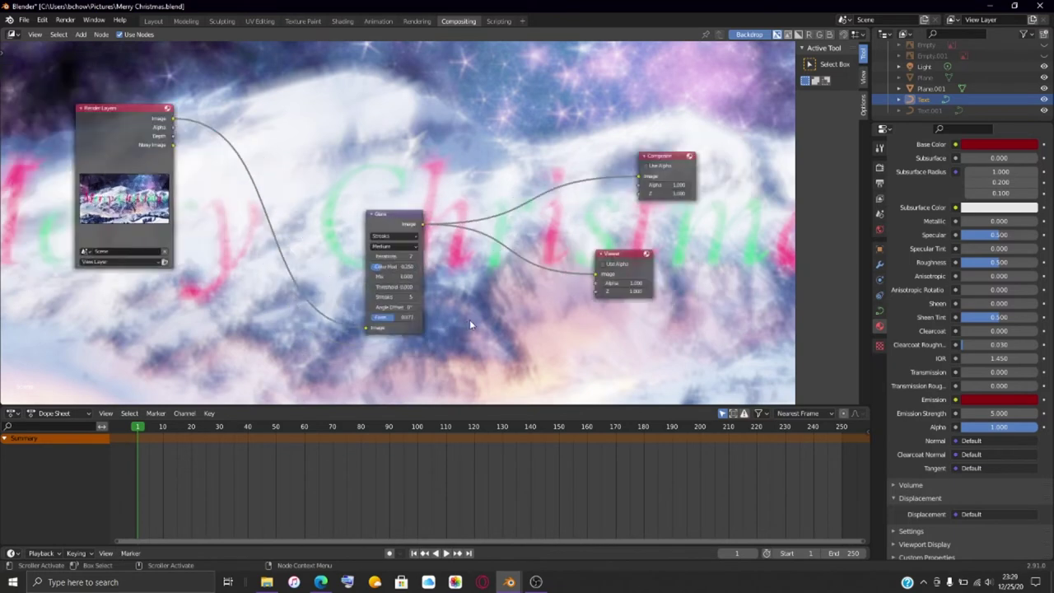
{"action": "scroll", "coordinate": [469, 324], "scroll_direction": "up", "scroll_amount": 3}
{"action": "left_click", "coordinate": [432, 286]}
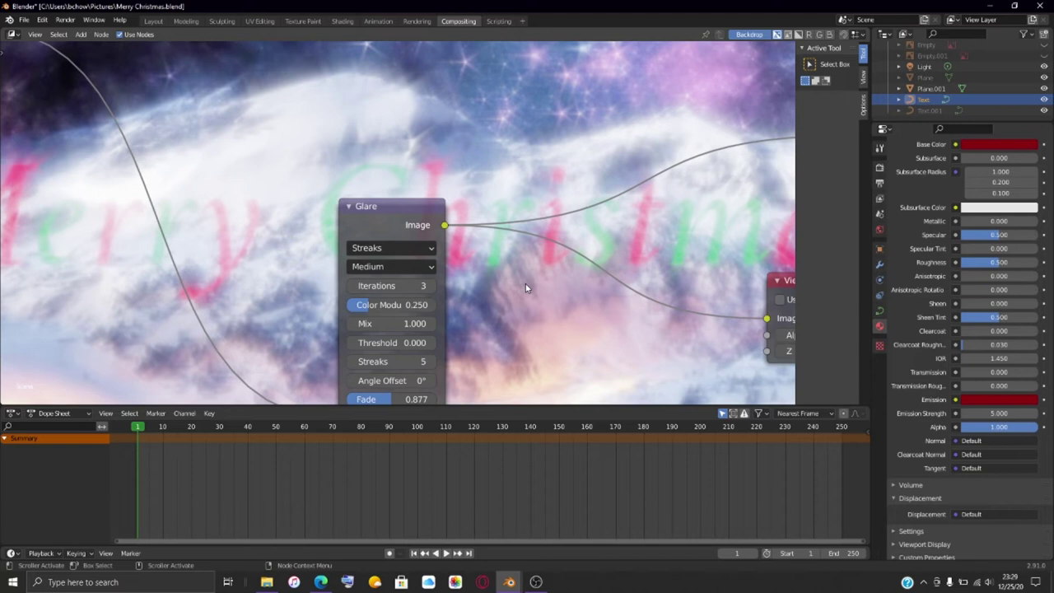
{"action": "scroll", "coordinate": [383, 342], "scroll_direction": "down", "scroll_amount": 1}
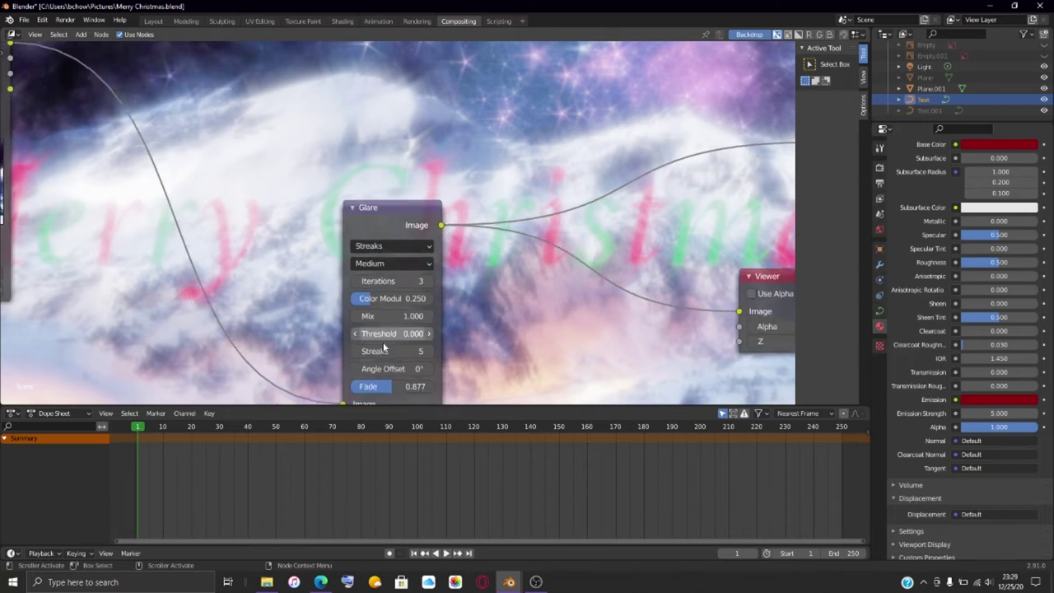
Increase the Glare node's number of streaks to 10
{"action": "left_click", "coordinate": [427, 341]}
{"action": "left_click", "coordinate": [426, 341]}
{"action": "left_click", "coordinate": [427, 341]}
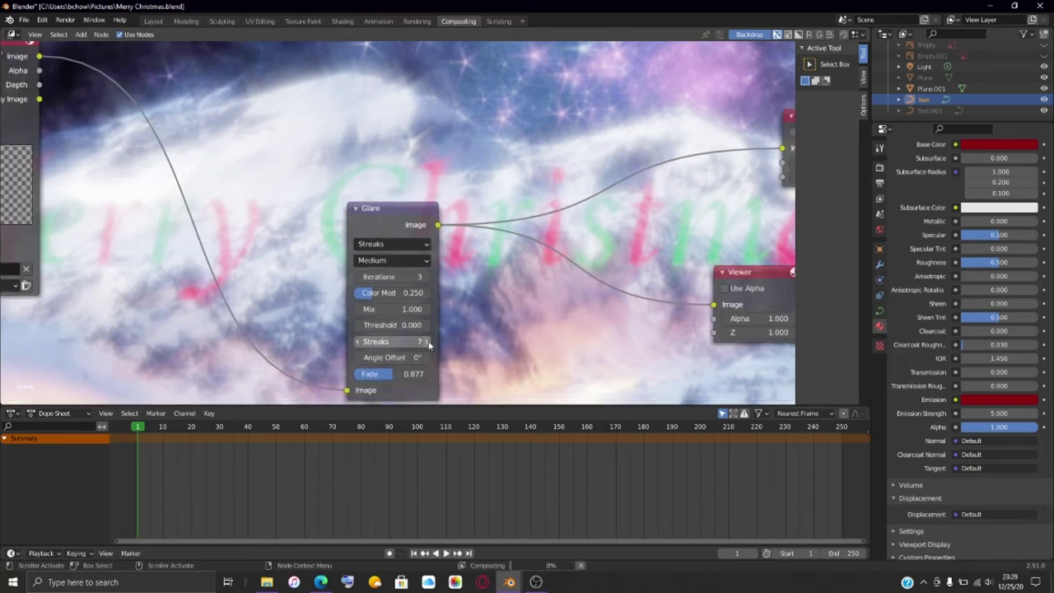
{"action": "left_click", "coordinate": [426, 341]}
{"action": "left_click", "coordinate": [426, 340]}
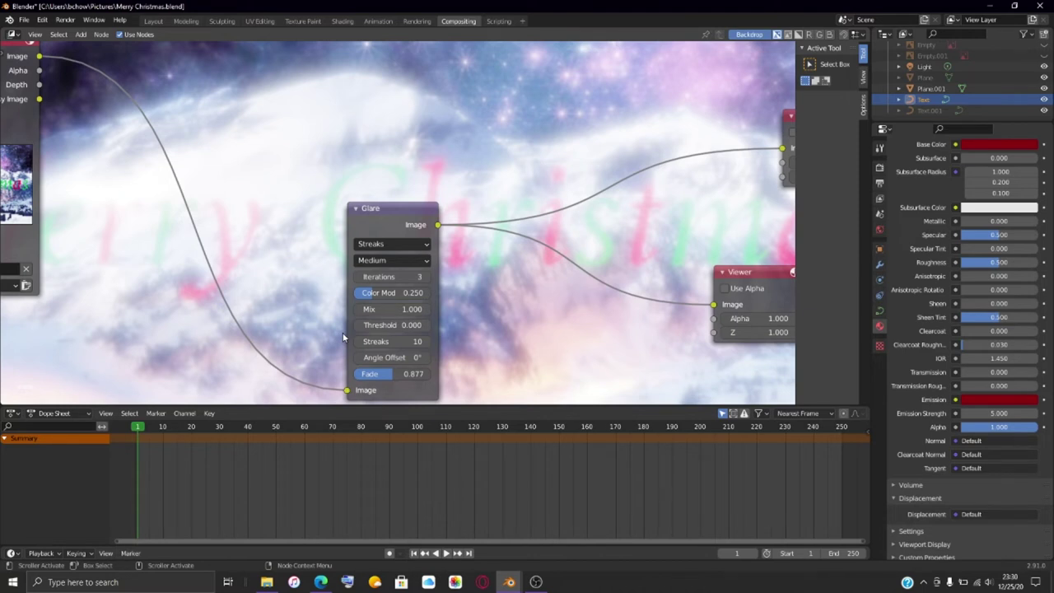
Set the Glare node's quality to High
{"action": "scroll", "coordinate": [397, 186], "scroll_direction": "down", "scroll_amount": 3}
{"action": "scroll", "coordinate": [462, 306], "scroll_direction": "up", "scroll_amount": 3}
{"action": "scroll", "coordinate": [463, 306], "scroll_direction": "up", "scroll_amount": 1}
{"action": "left_click", "coordinate": [424, 270]}
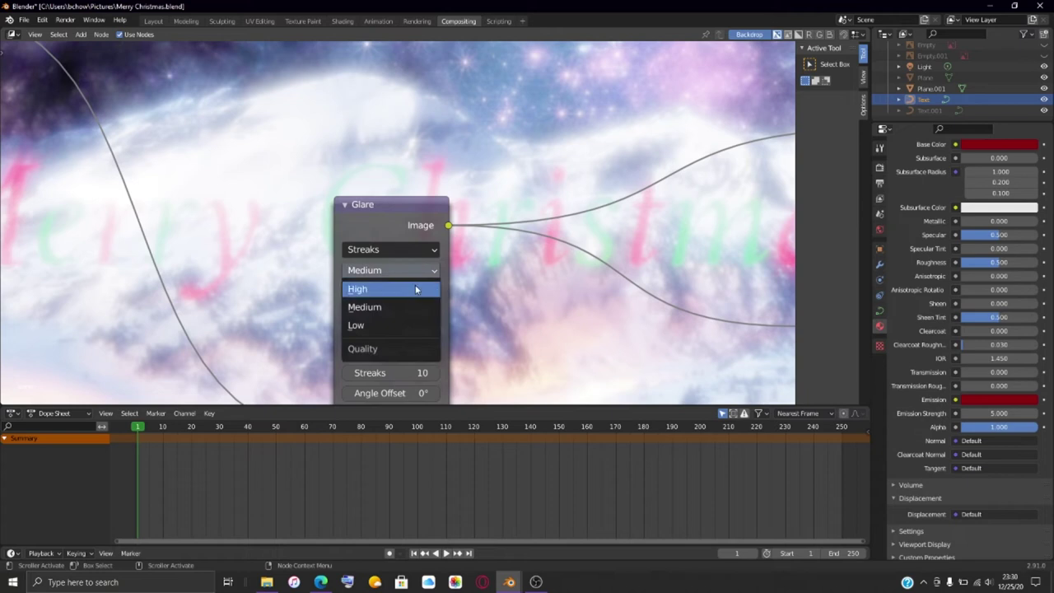
{"action": "left_click", "coordinate": [415, 288]}
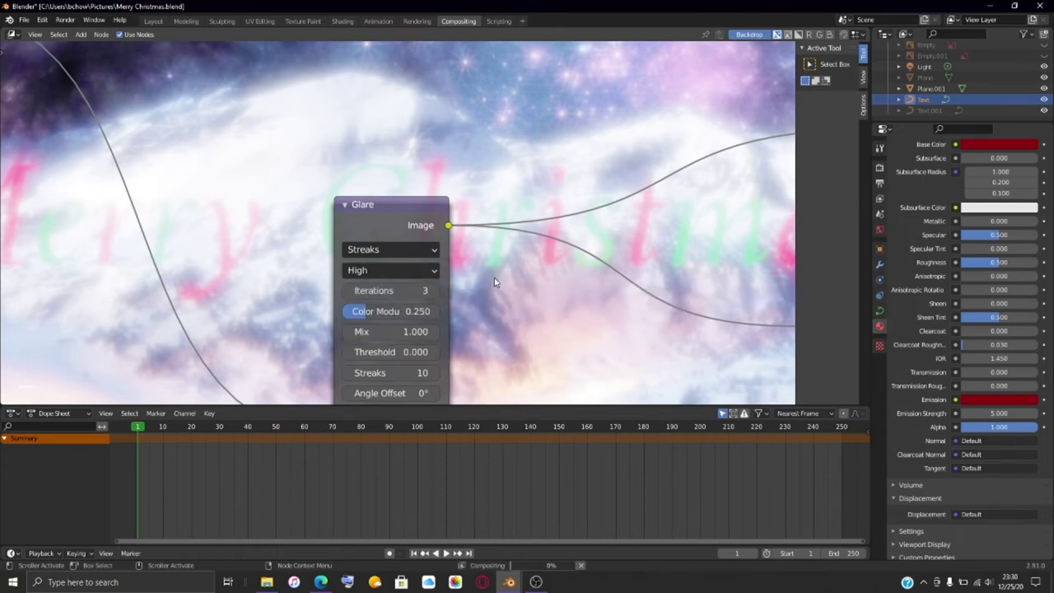
Examine the recomposited glare on the backdrop and in the render result, and return to the compositor
{"action": "scroll", "coordinate": [493, 277], "scroll_direction": "down", "scroll_amount": 4}
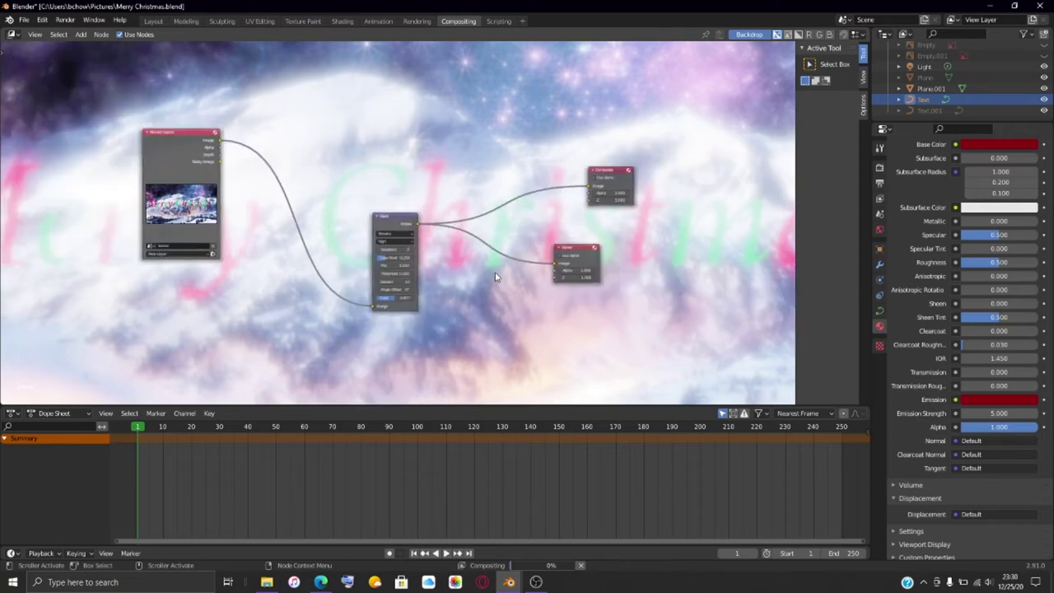
{"action": "scroll", "coordinate": [495, 278], "scroll_direction": "down", "scroll_amount": 2}
{"action": "scroll", "coordinate": [494, 277], "scroll_direction": "up", "scroll_amount": 2}
{"action": "scroll", "coordinate": [495, 277], "scroll_direction": "down", "scroll_amount": 2}
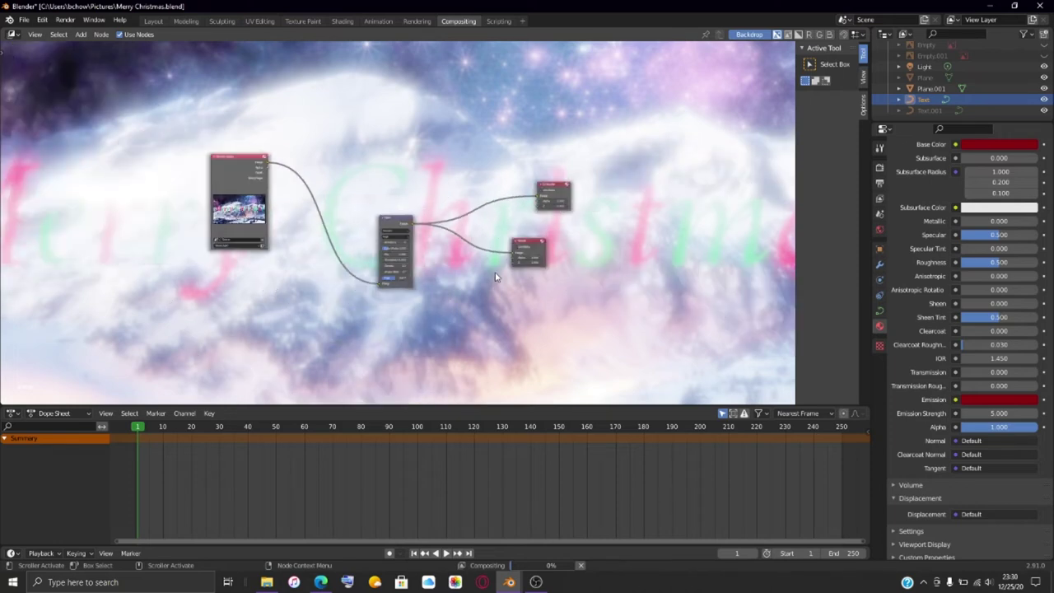
{"action": "scroll", "coordinate": [495, 277], "scroll_direction": "up", "scroll_amount": 2}
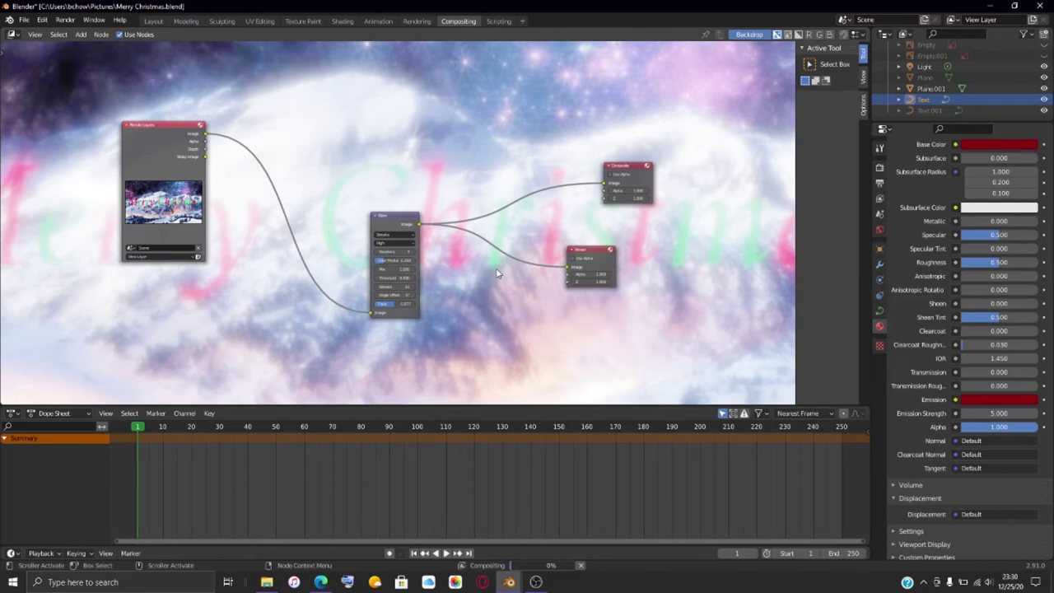
{"action": "middle_click_drag", "start_coordinate": [499, 263], "coordinate": [557, 282]}
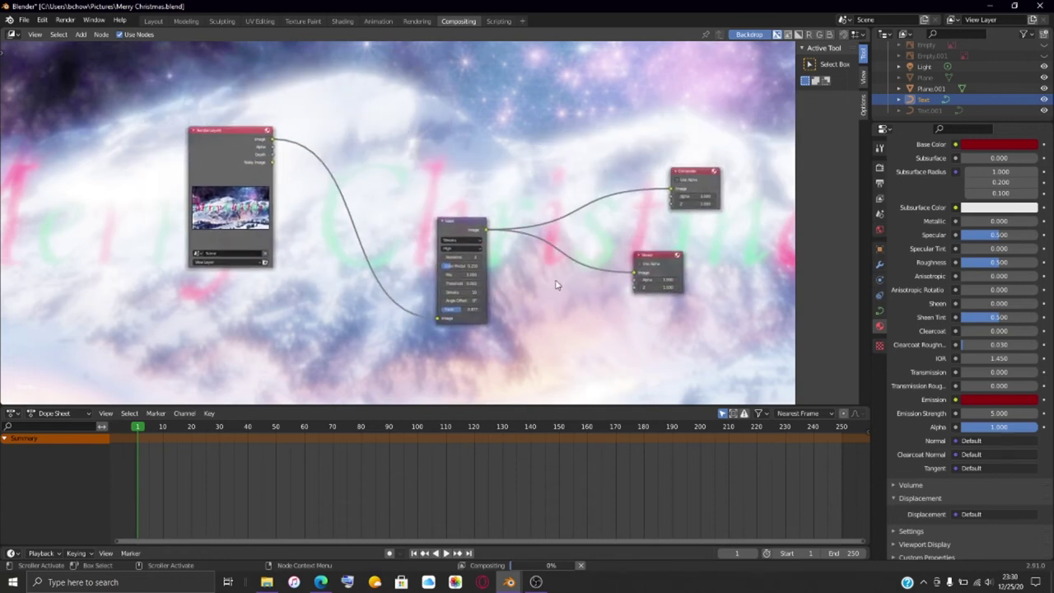
{"action": "scroll", "coordinate": [555, 281], "scroll_direction": "up", "scroll_amount": 3}
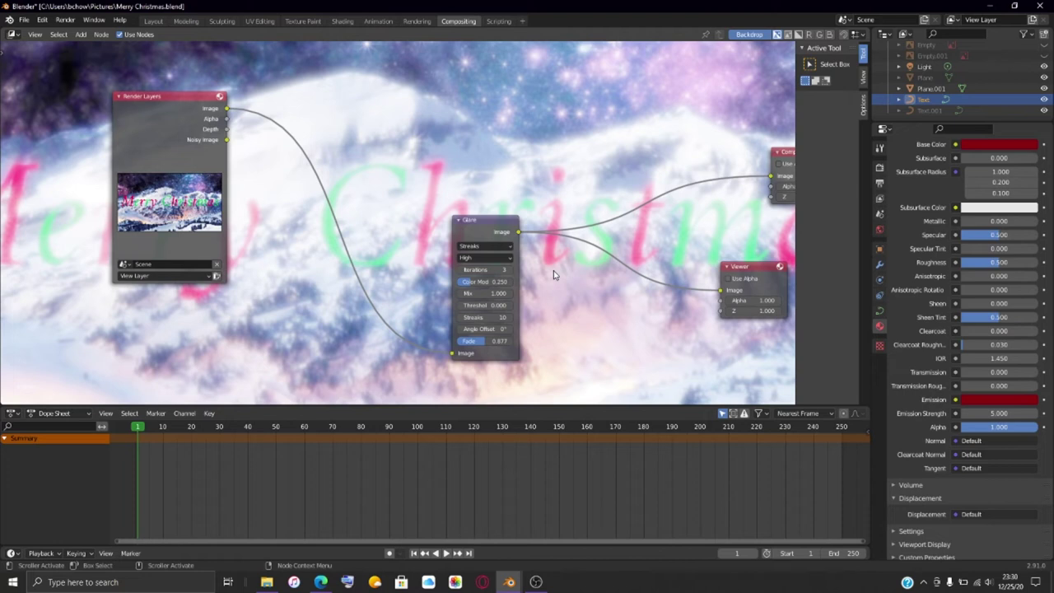
{"action": "scroll", "coordinate": [577, 313], "scroll_direction": "down", "scroll_amount": 5}
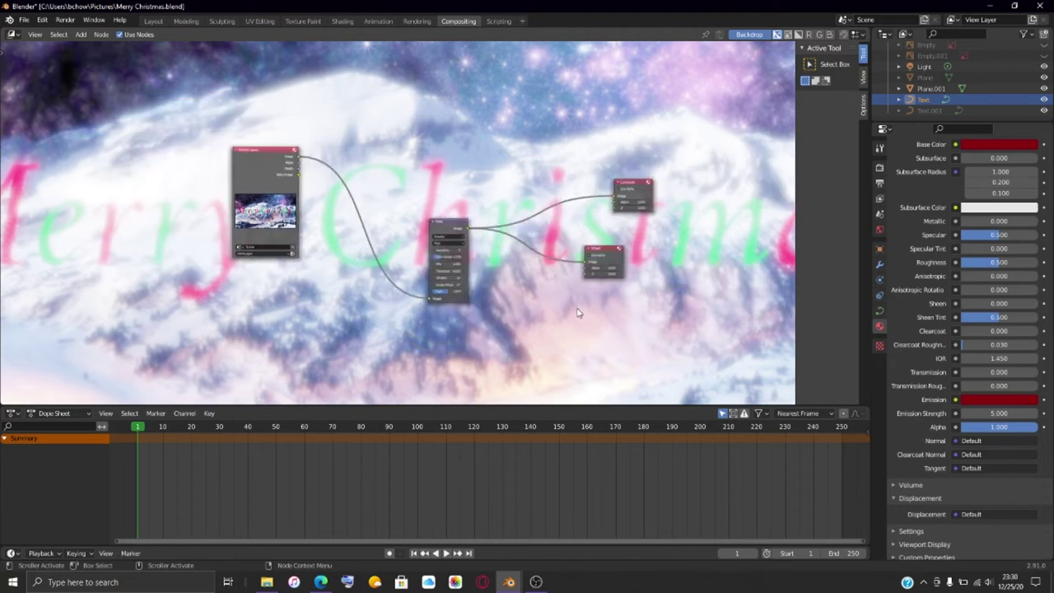
{"action": "mouse_move", "coordinate": [508, 581]}
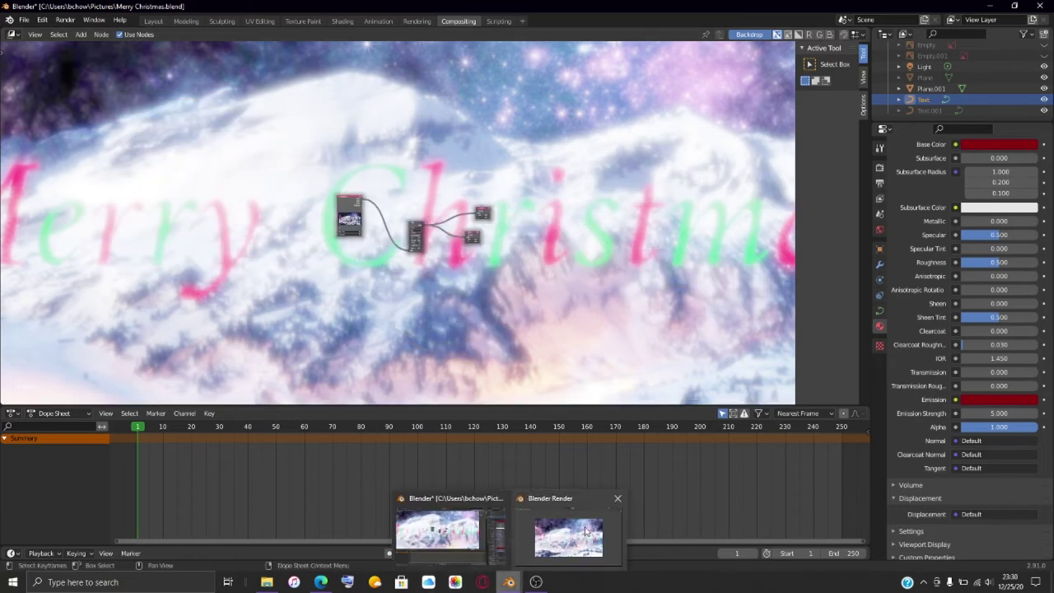
{"action": "left_click", "coordinate": [586, 531]}
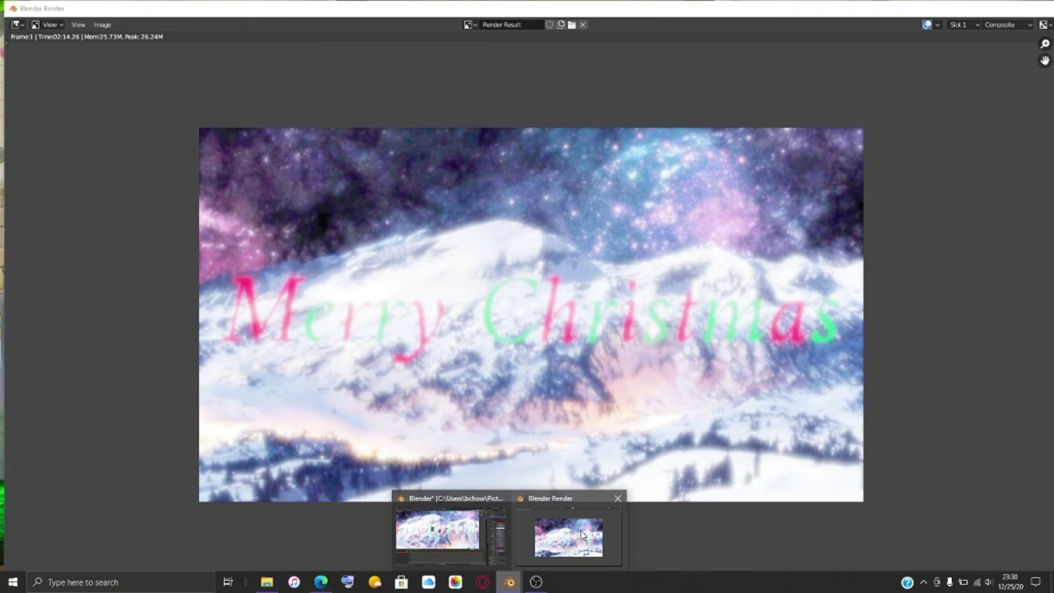
{"action": "left_click", "coordinate": [486, 529]}
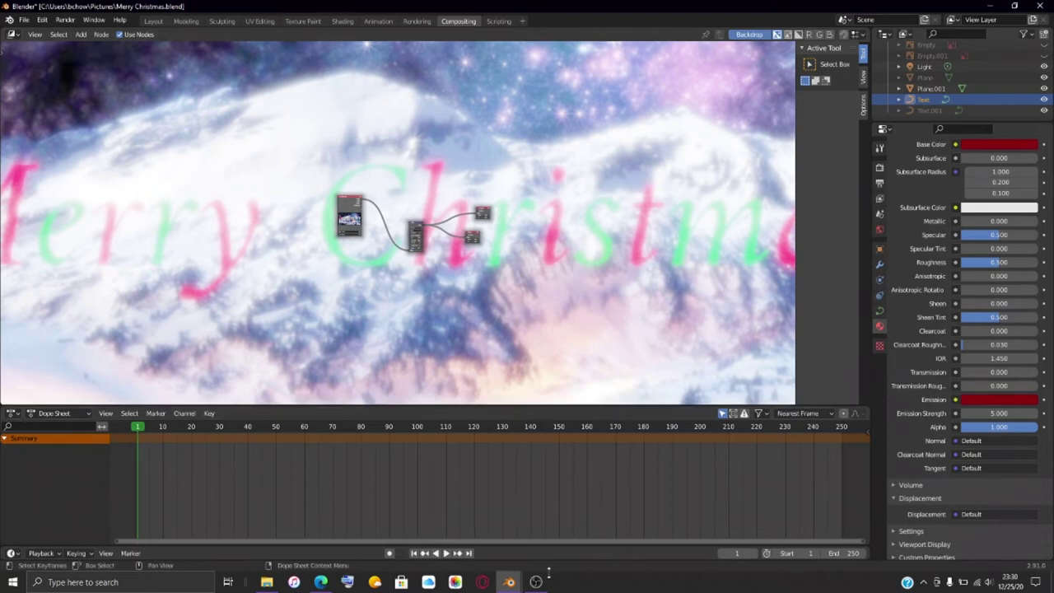
{"action": "mouse_move", "coordinate": [536, 582]}
{"action": "left_click", "coordinate": [535, 529]}
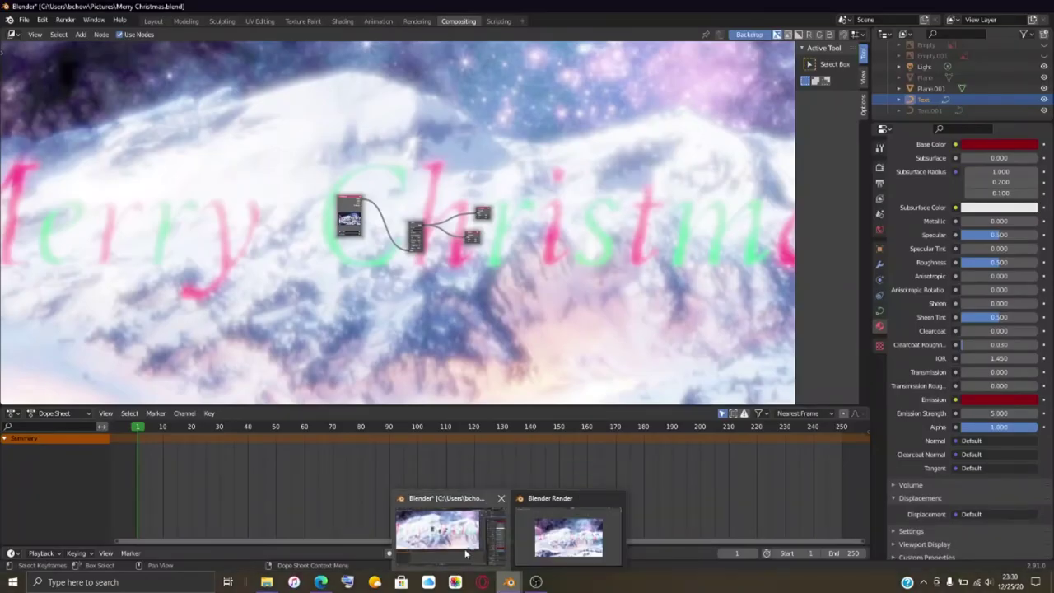
{"action": "left_click", "coordinate": [447, 527]}
Lower the Glare node's iterations to 2
{"action": "scroll", "coordinate": [465, 240], "scroll_direction": "up", "scroll_amount": 8}
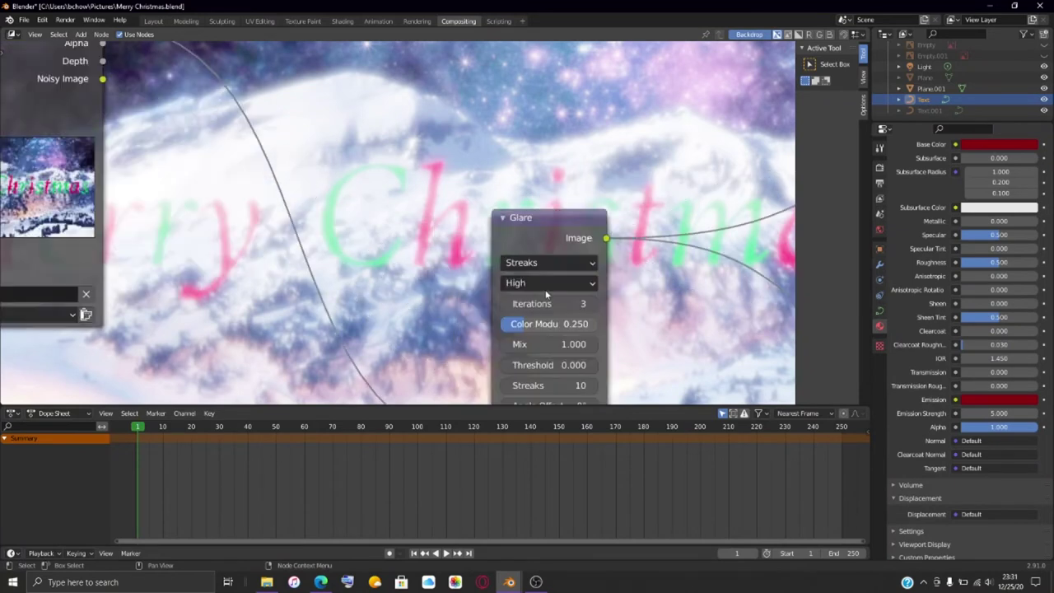
{"action": "mouse_move", "coordinate": [627, 340]}
{"action": "middle_mouse_down"}
{"action": "mouse_move", "coordinate": [559, 242]}
{"action": "mouse_move", "coordinate": [519, 268]}
{"action": "middle_mouse_up"}
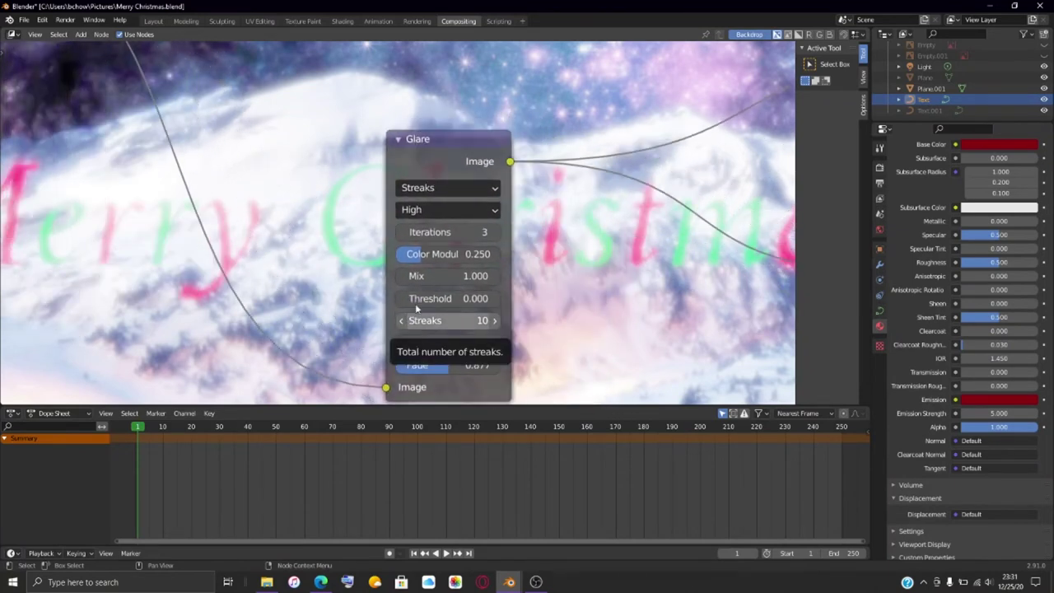
{"action": "left_click", "coordinate": [403, 233]}
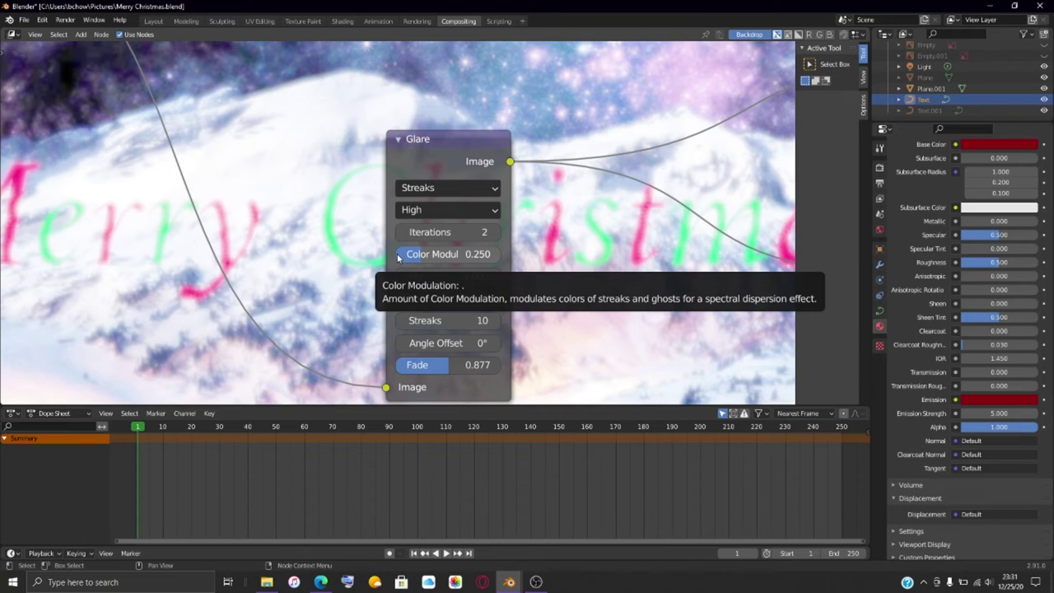
{"action": "mouse_move", "coordinate": [509, 581]}
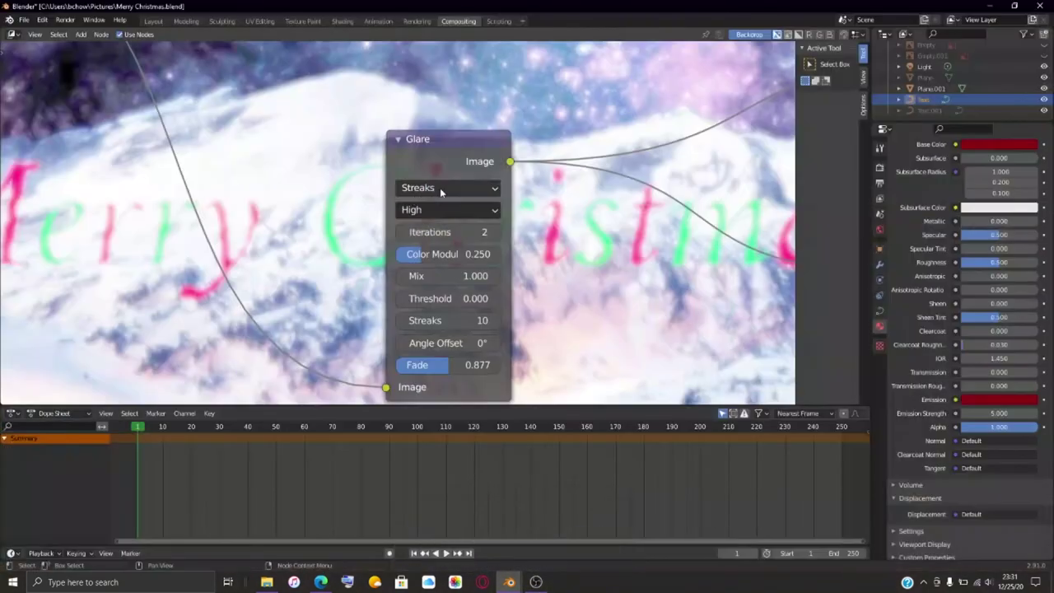
Change the Glare node's type to Fog Glow and check the effect in the render result
{"action": "left_click", "coordinate": [439, 187]}
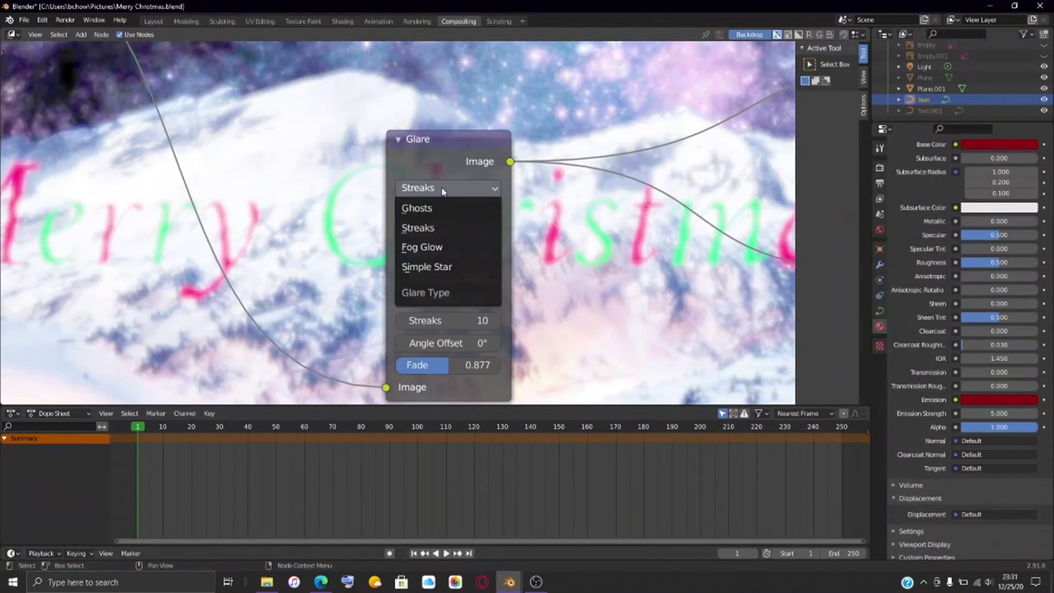
{"action": "left_click", "coordinate": [450, 248]}
{"action": "scroll", "coordinate": [574, 247], "scroll_direction": "down", "scroll_amount": 2}
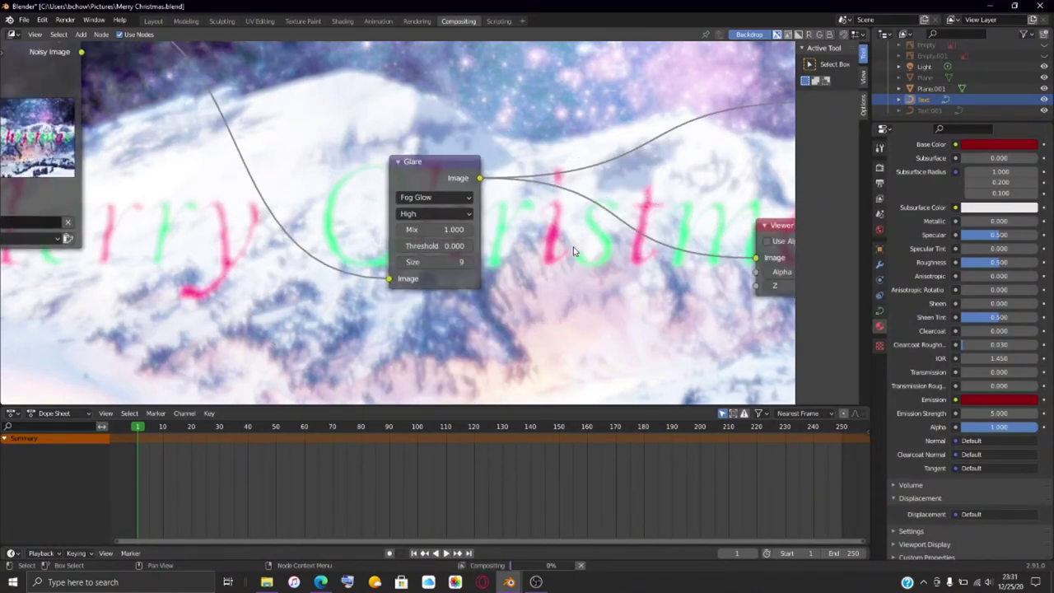
{"action": "scroll", "coordinate": [574, 251], "scroll_direction": "down", "scroll_amount": 3}
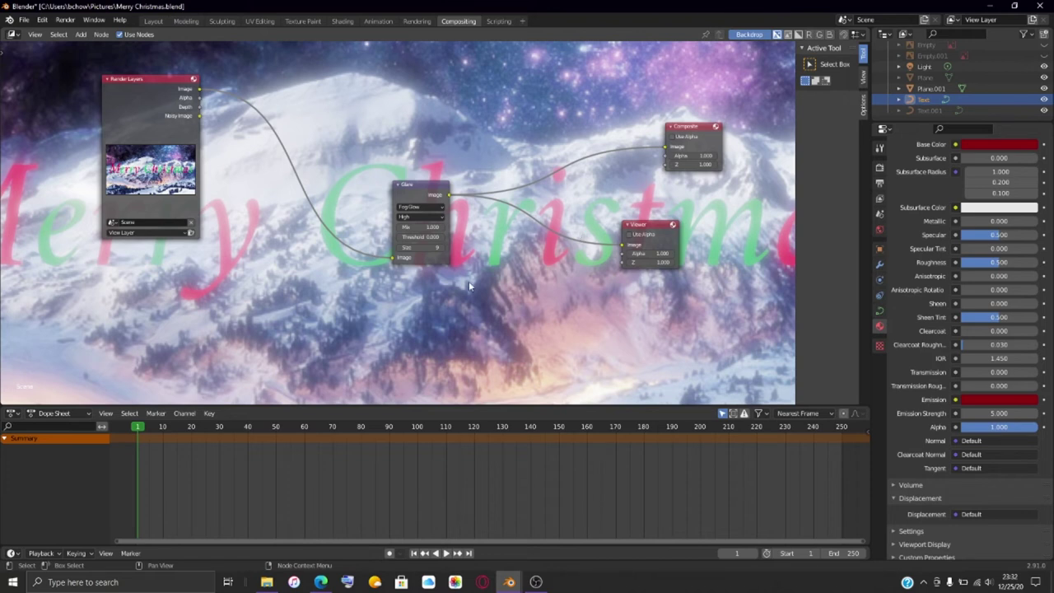
{"action": "scroll", "coordinate": [468, 281], "scroll_direction": "down", "scroll_amount": 4}
{"action": "mouse_move", "coordinate": [507, 581]}
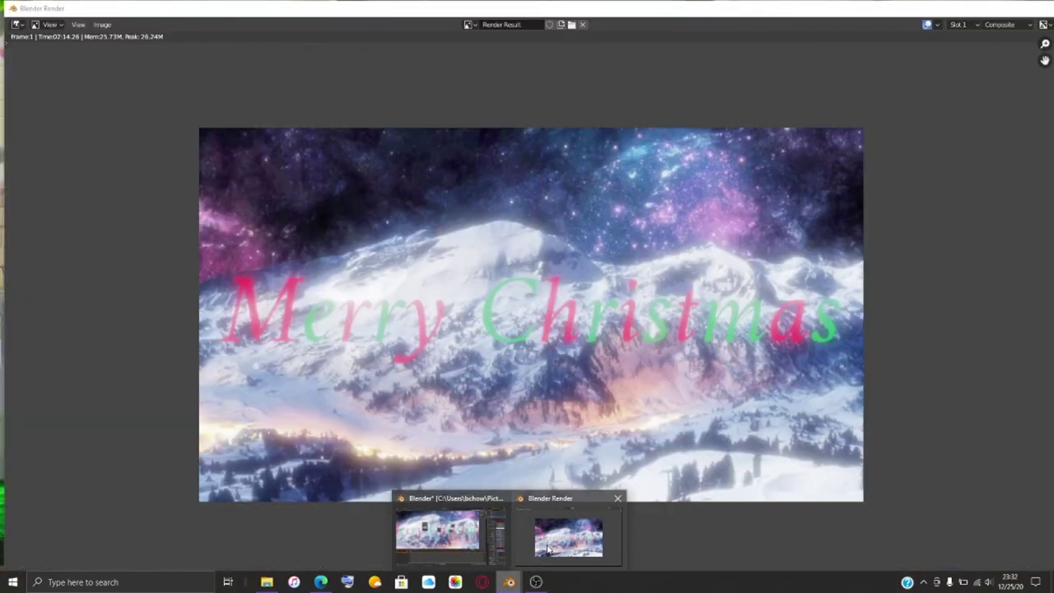
{"action": "left_click", "coordinate": [549, 550]}
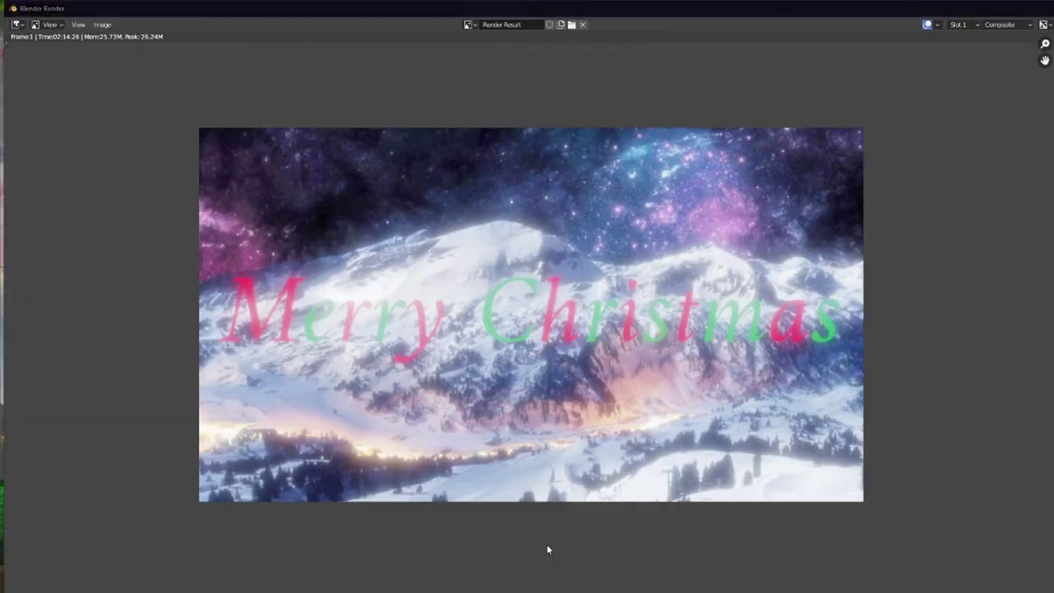
Start saving the render result as a new image, picking Merry Christmas Eve!.png in the Pictures folder as the base for its file name
{"action": "left_click", "coordinate": [102, 24]}
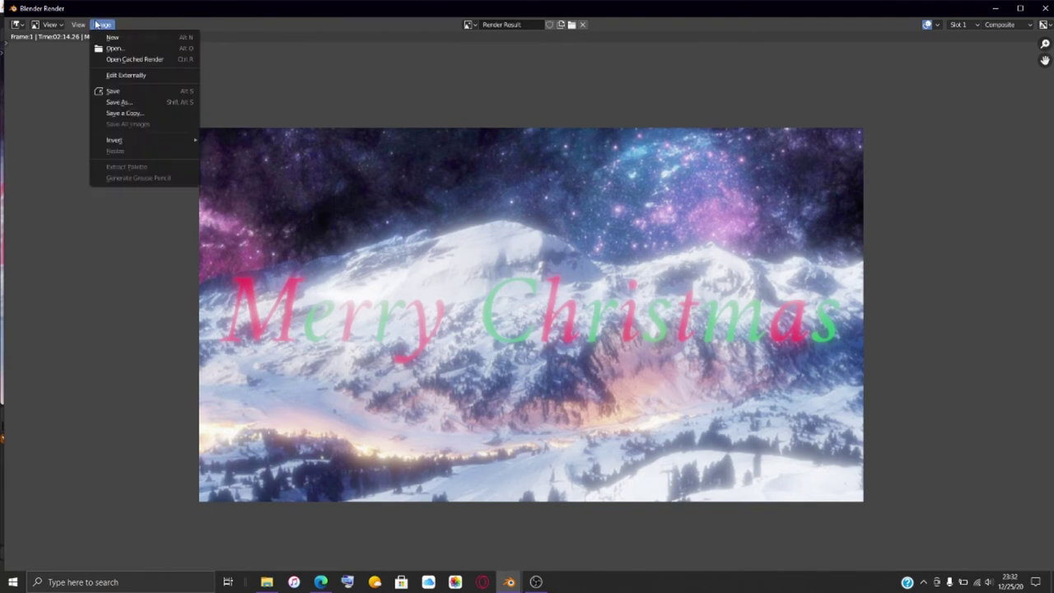
{"action": "left_click", "coordinate": [138, 102]}
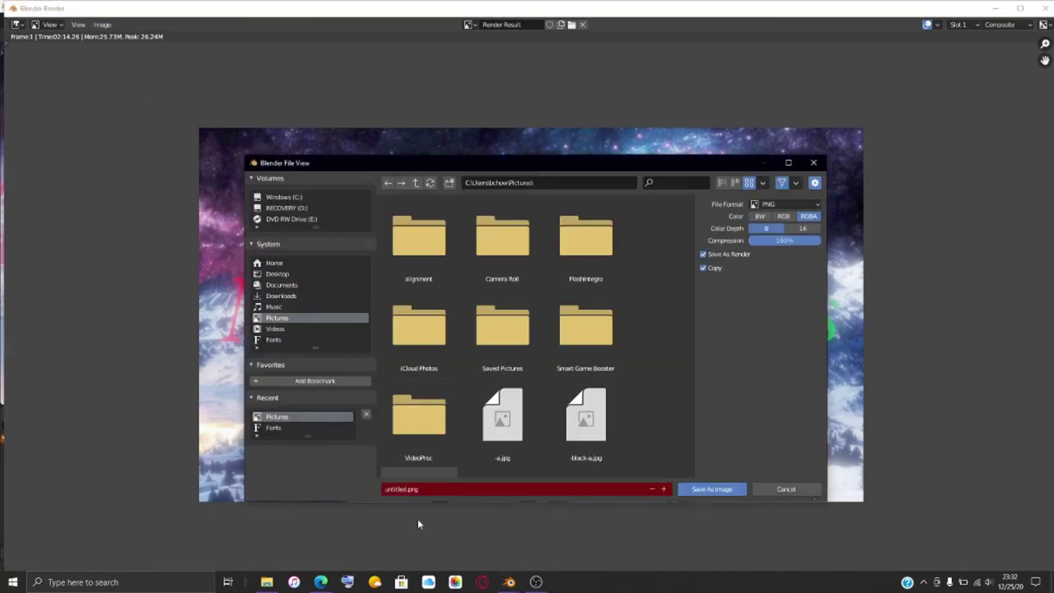
{"action": "scroll", "coordinate": [559, 436], "scroll_direction": "down", "scroll_amount": 8}
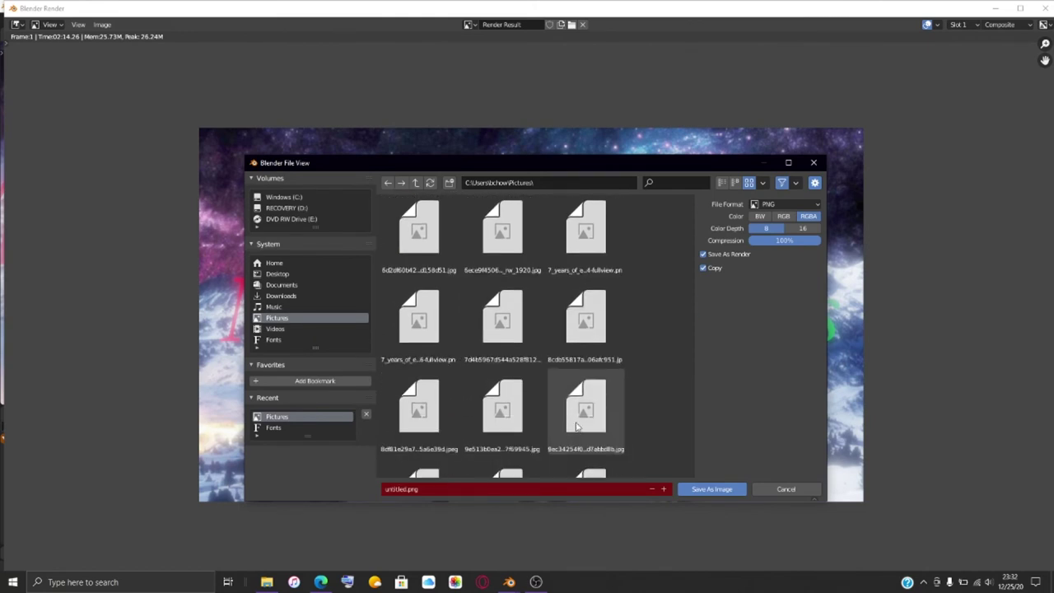
{"action": "scroll", "coordinate": [560, 436], "scroll_direction": "down", "scroll_amount": 5}
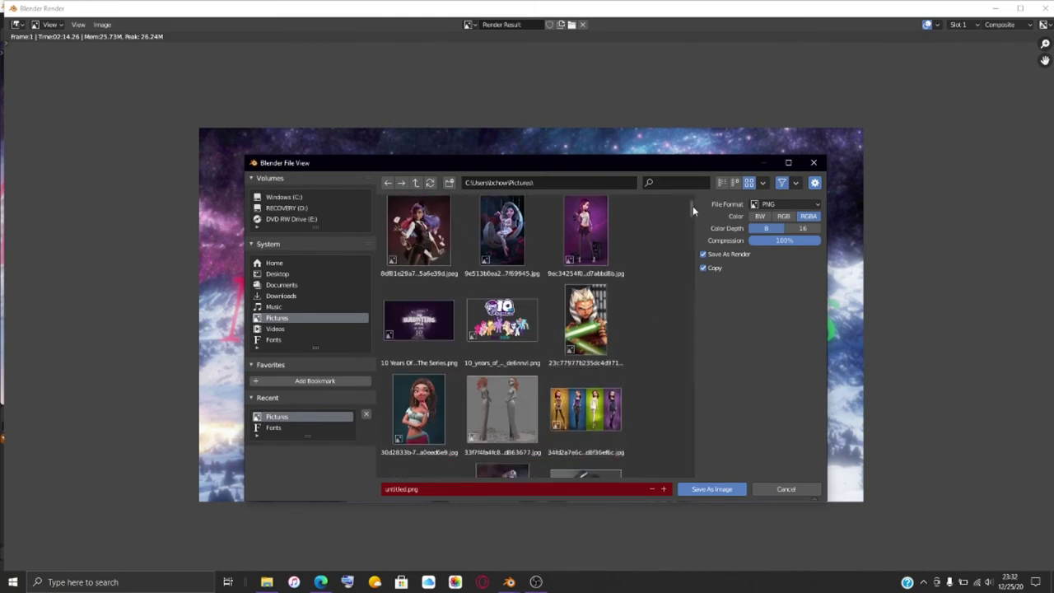
{"action": "left_click_drag", "start_coordinate": [692, 206], "coordinate": [685, 372]}
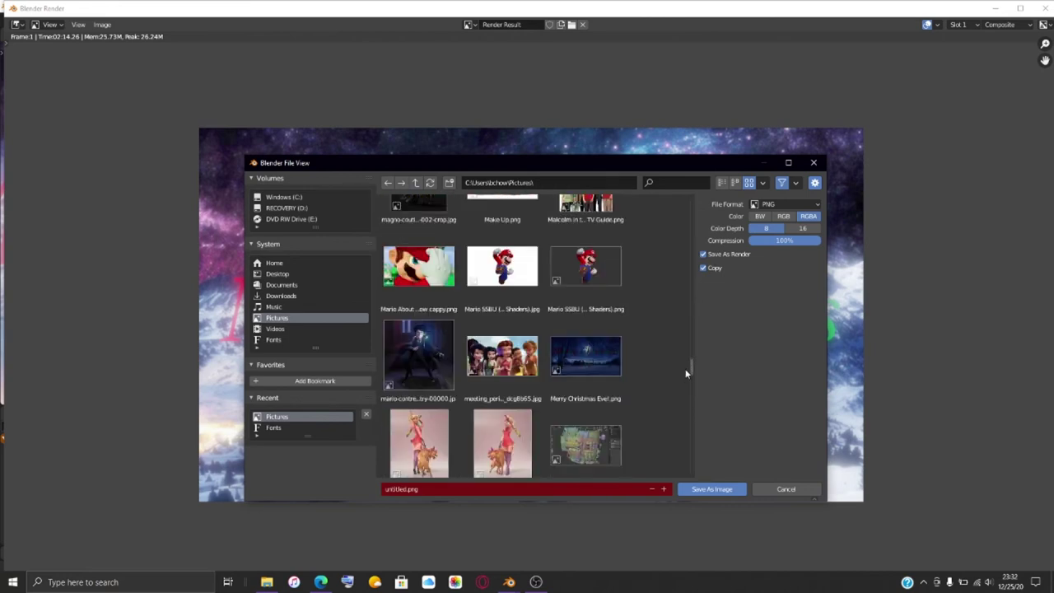
{"action": "left_click", "coordinate": [577, 364]}
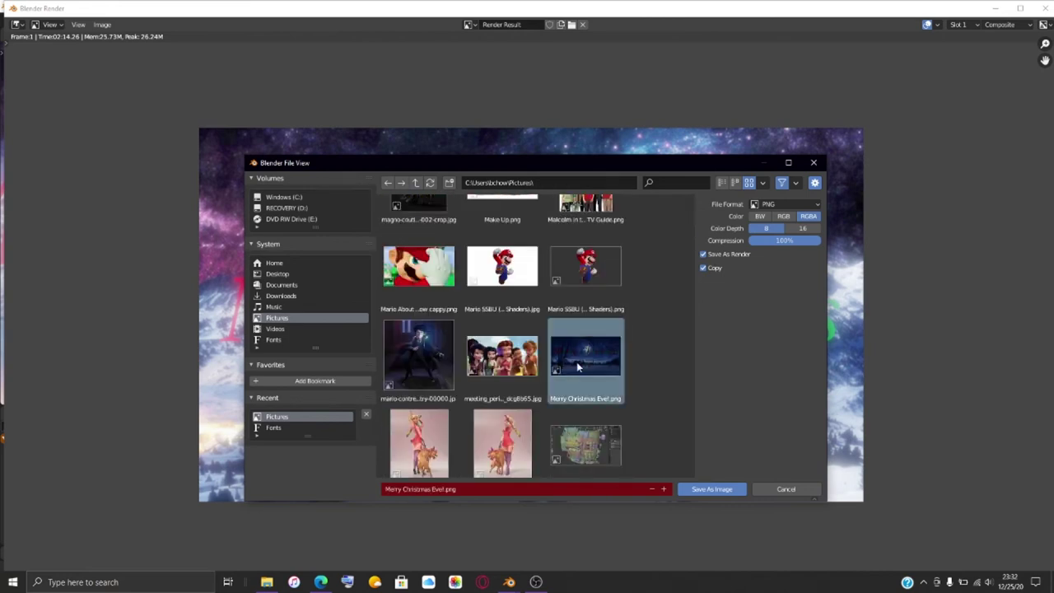
Change the file name to Merry Christmas 2020!.png and save the PNG image
{"action": "left_click", "coordinate": [438, 491]}
{"action": "left_click", "coordinate": [445, 489]}
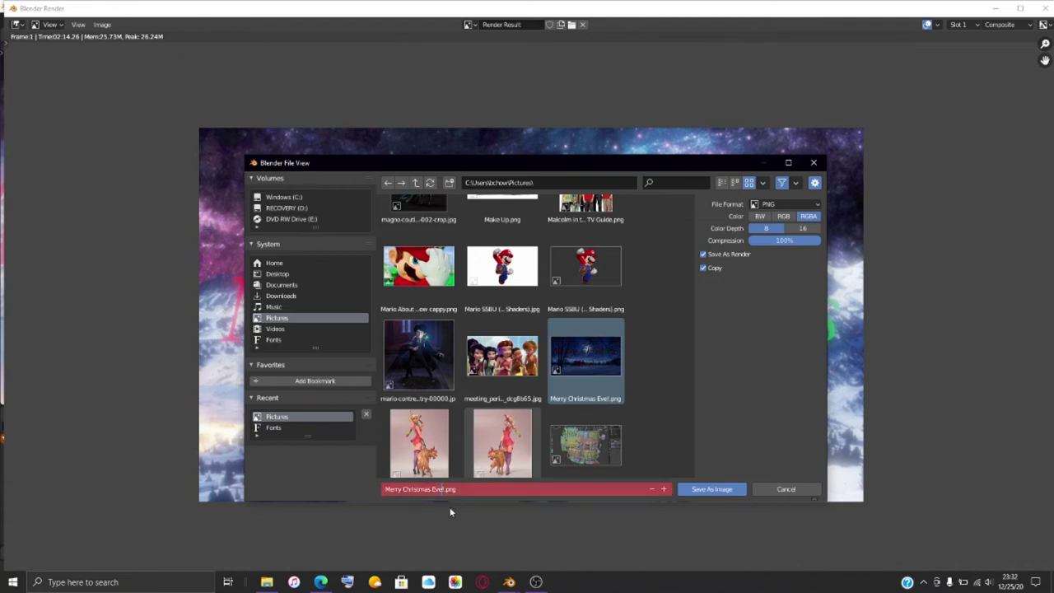
{"action": "key", "text": "BackSpace"}
{"action": "key", "text": "BackSpace"}
{"action": "key", "text": "BackSpace"}
{"action": "key", "text": "BackSpace"}
{"action": "type", "text": "2020"}
{"action": "key", "text": "Return"}
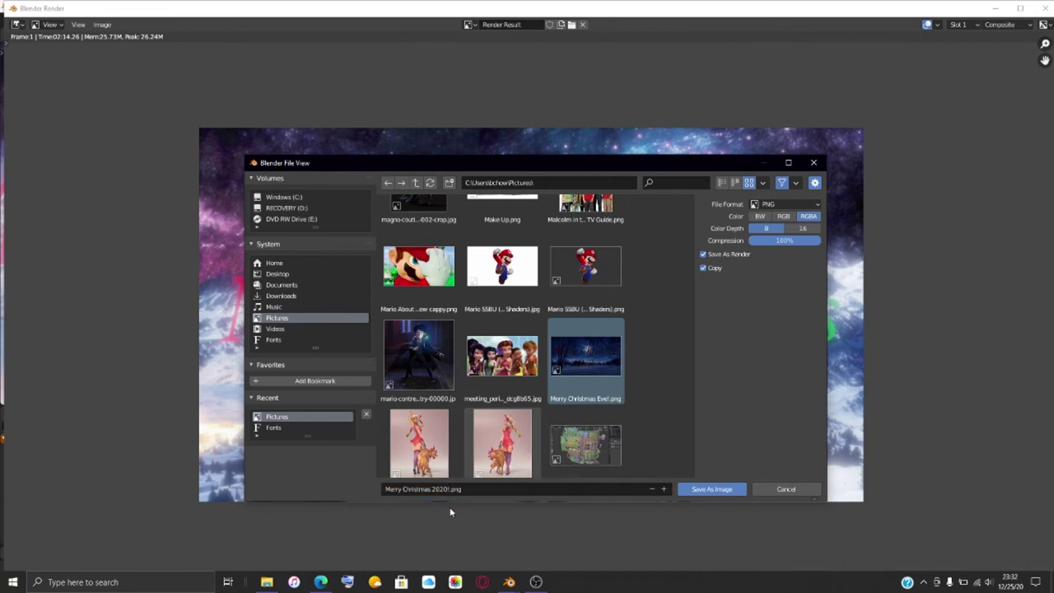
{"action": "left_click", "coordinate": [687, 492]}
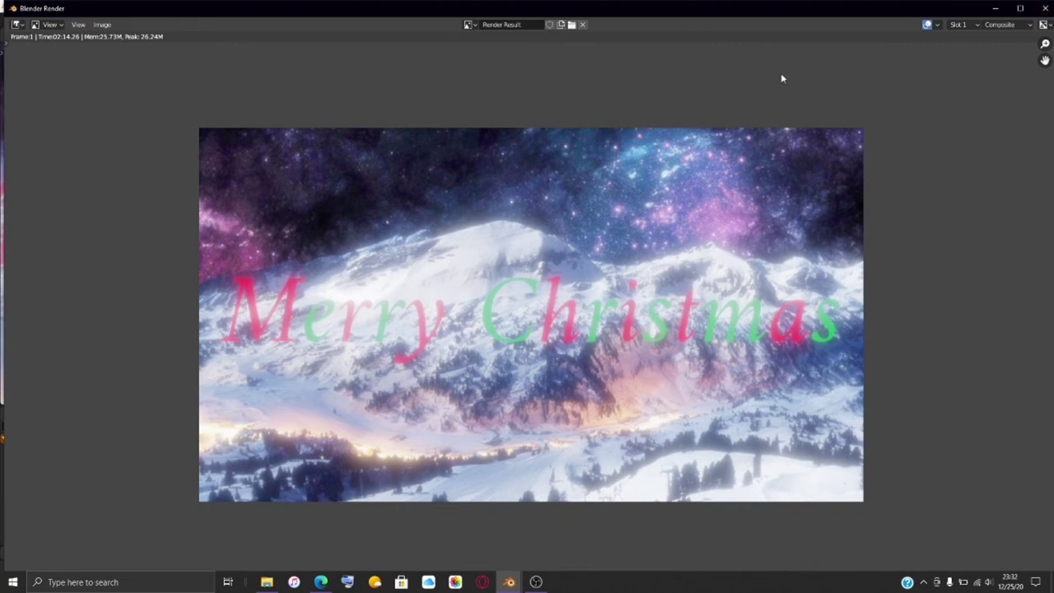
Close the render result window and save the Merry Christmas.blend project
{"action": "left_click", "coordinate": [1043, 10]}
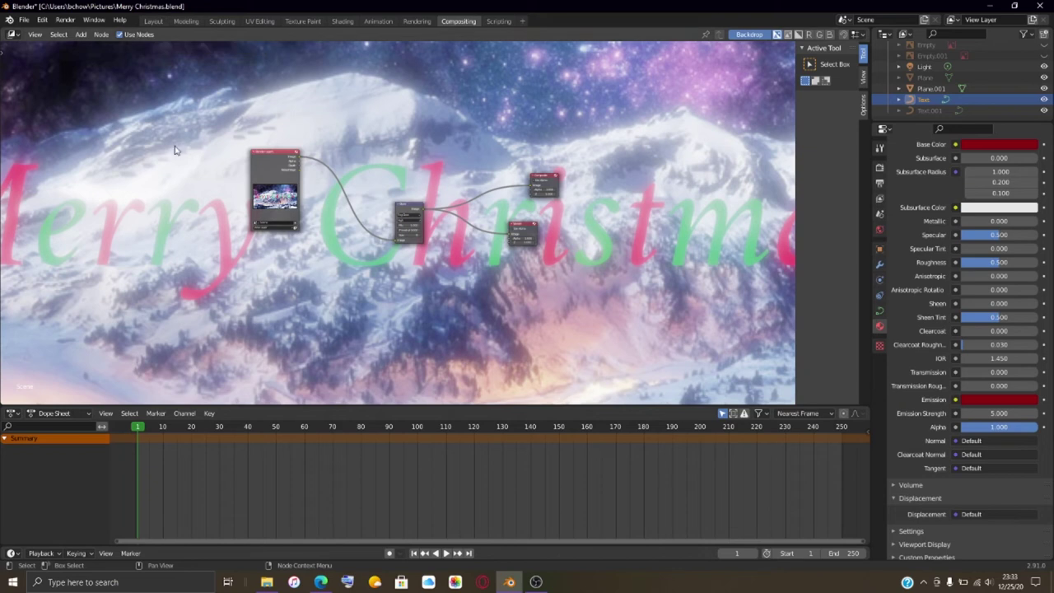
{"action": "key", "text": "ctrl+s"}
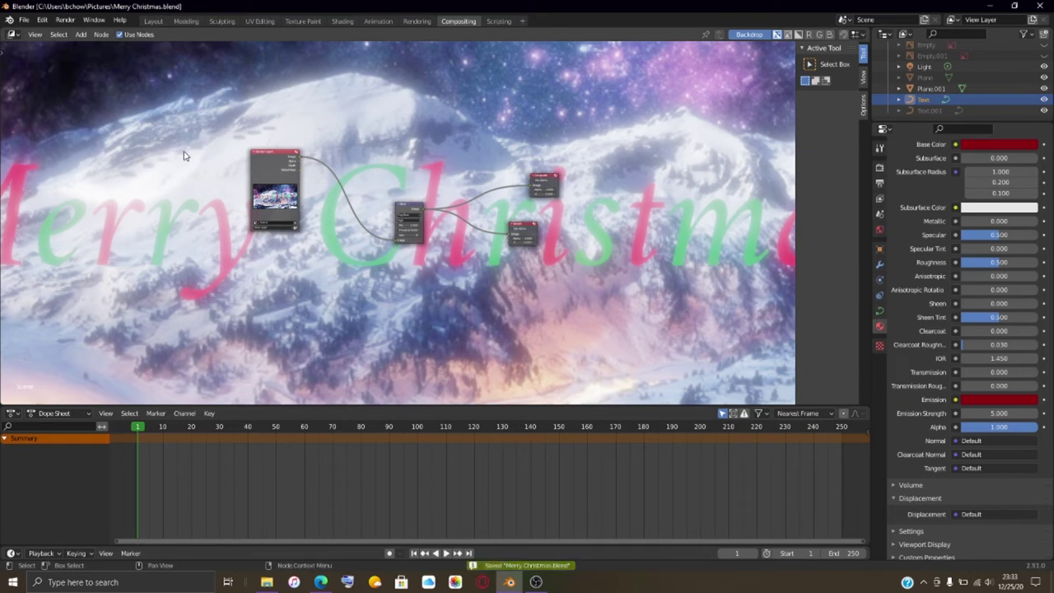
Switch to File Explorer and open the stphmkre530e folder, and go back to Blender to quit it
{"action": "left_click", "coordinate": [266, 582]}
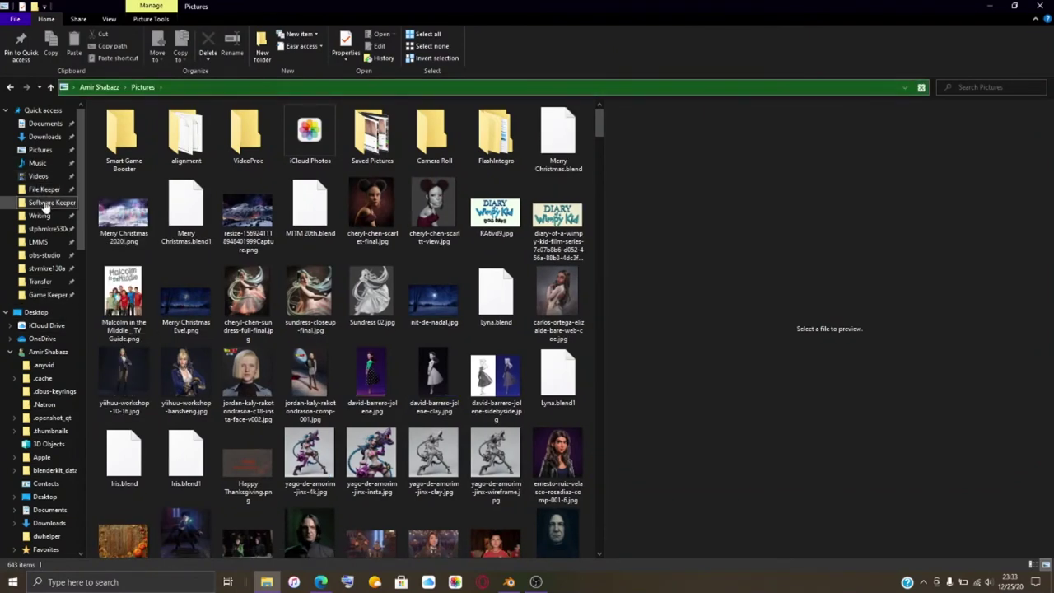
{"action": "left_click", "coordinate": [46, 229]}
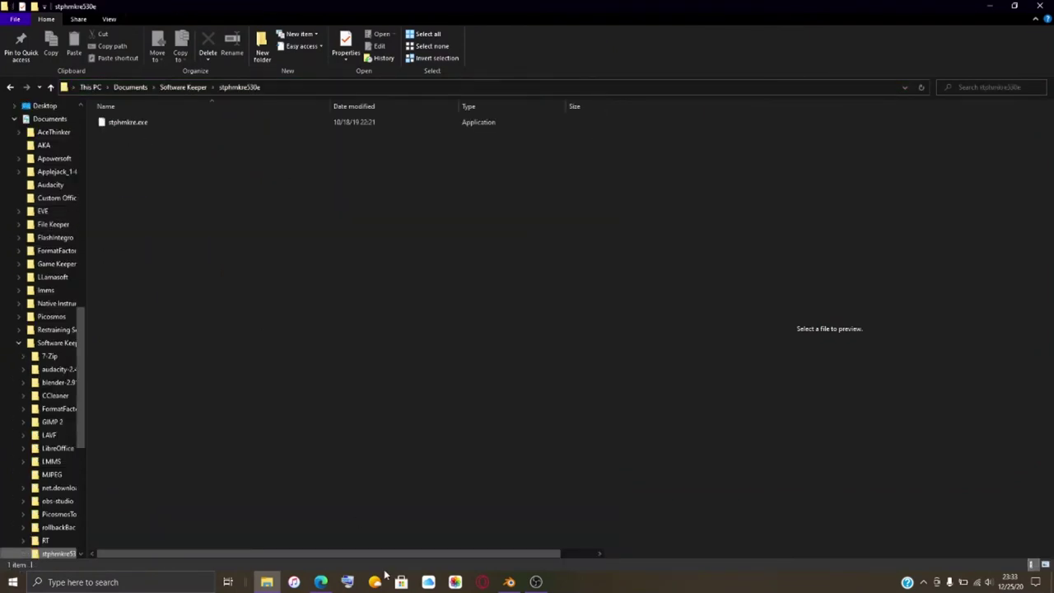
{"action": "mouse_move", "coordinate": [509, 582]}
{"action": "left_click", "coordinate": [495, 544]}
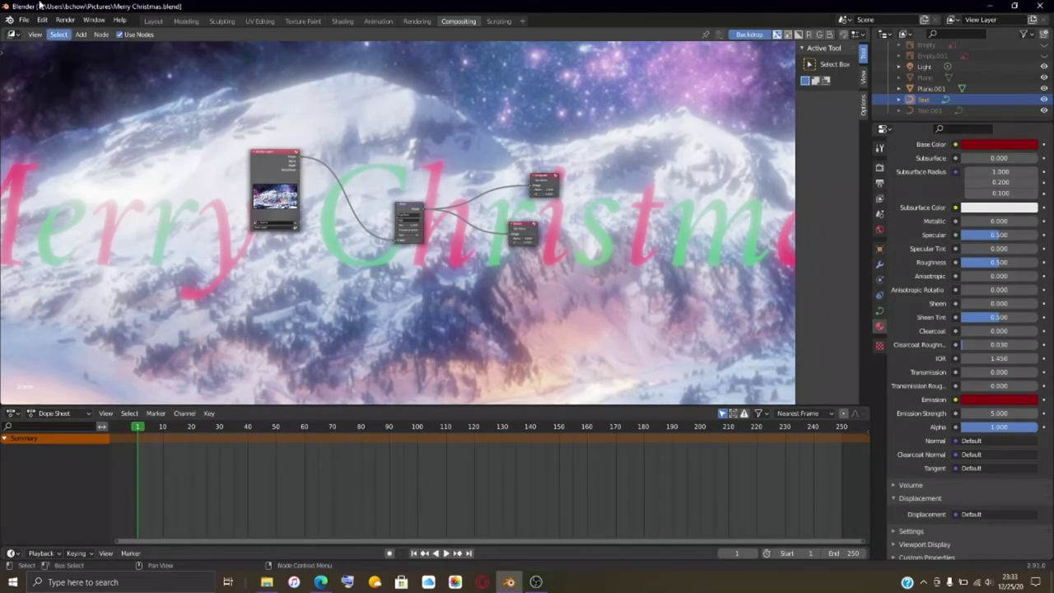
{"action": "left_click", "coordinate": [23, 19]}
{"action": "left_click", "coordinate": [74, 239]}
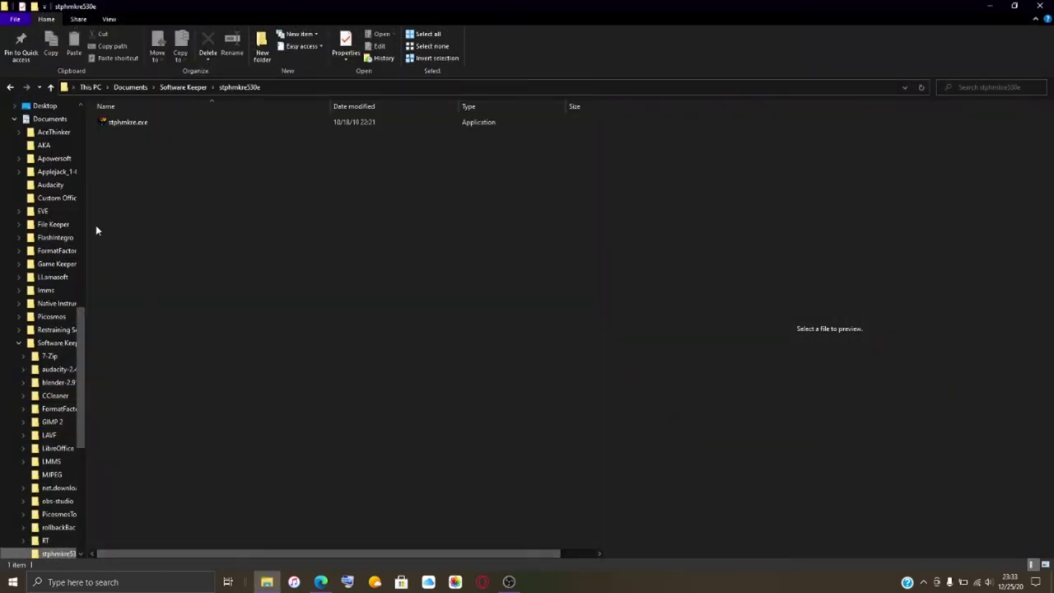
Launch StereoPhoto Maker from stphmkre.exe in the stphmkre530e folder and maximize its window
{"action": "left_click", "coordinate": [167, 123]}
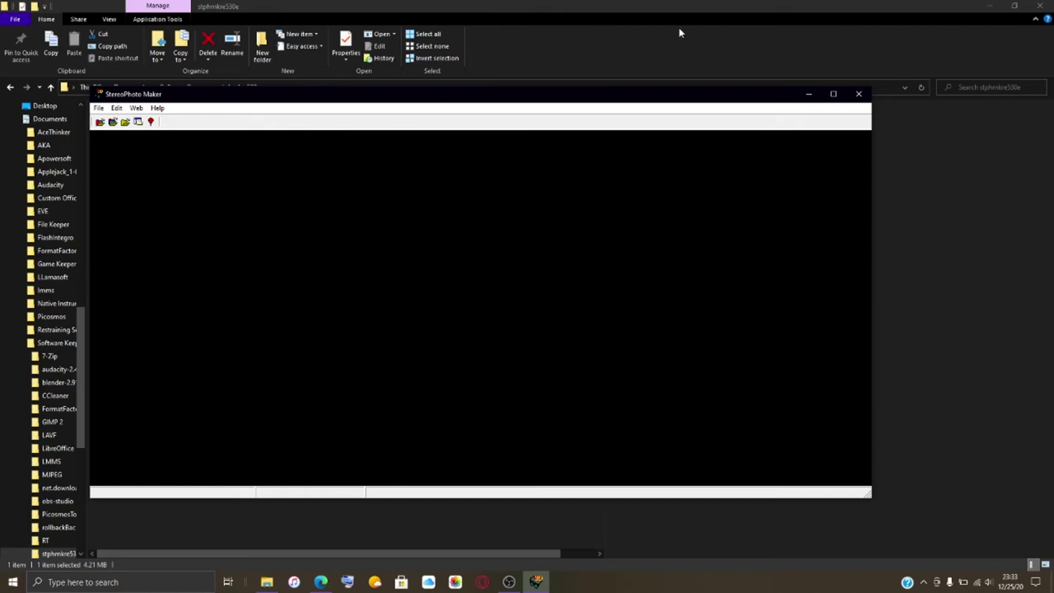
{"action": "left_click", "coordinate": [832, 93]}
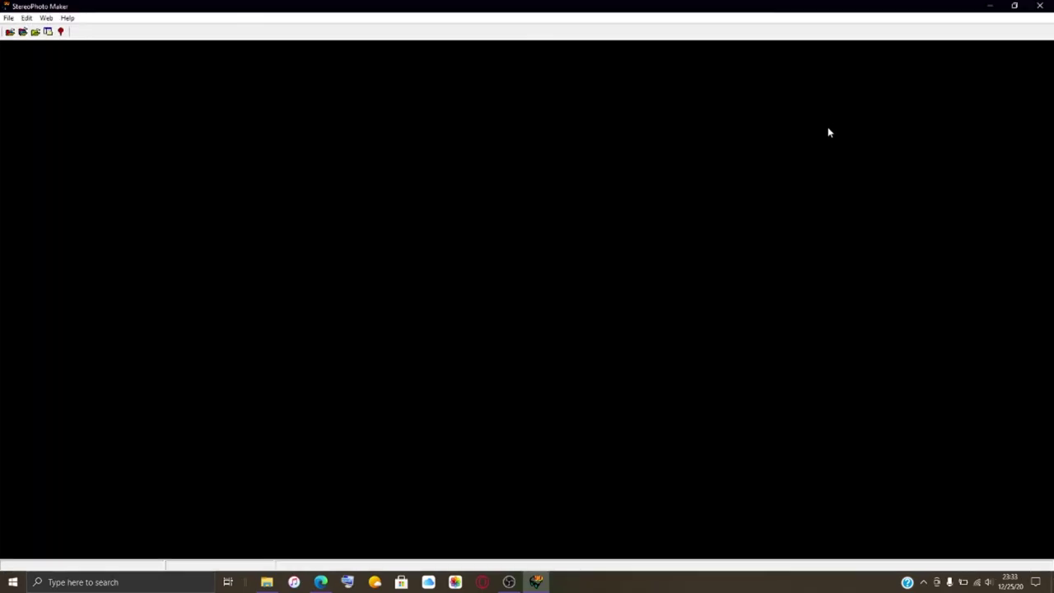